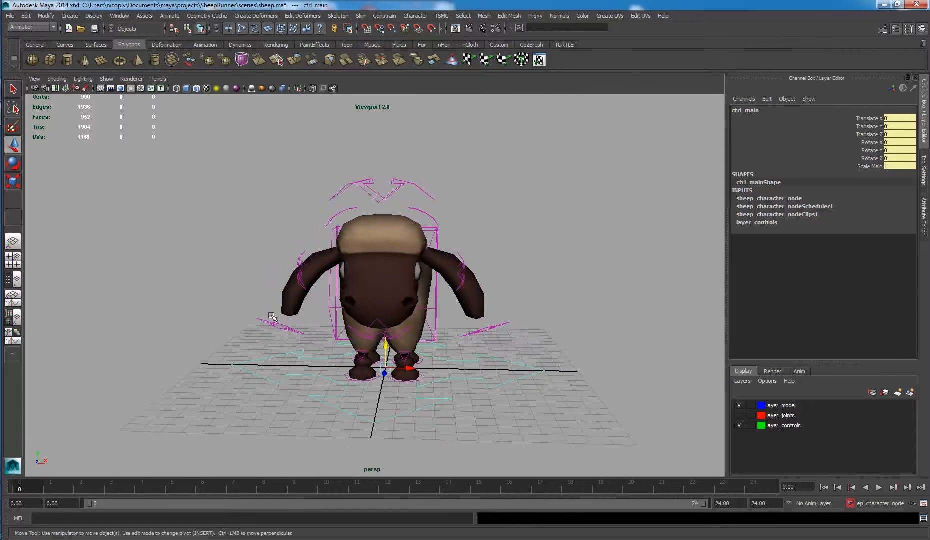
Move the left and right ear-end controls inward and down, about 3.3 and -3.7 in X, so both ears hang beside the head.
click(269, 326)
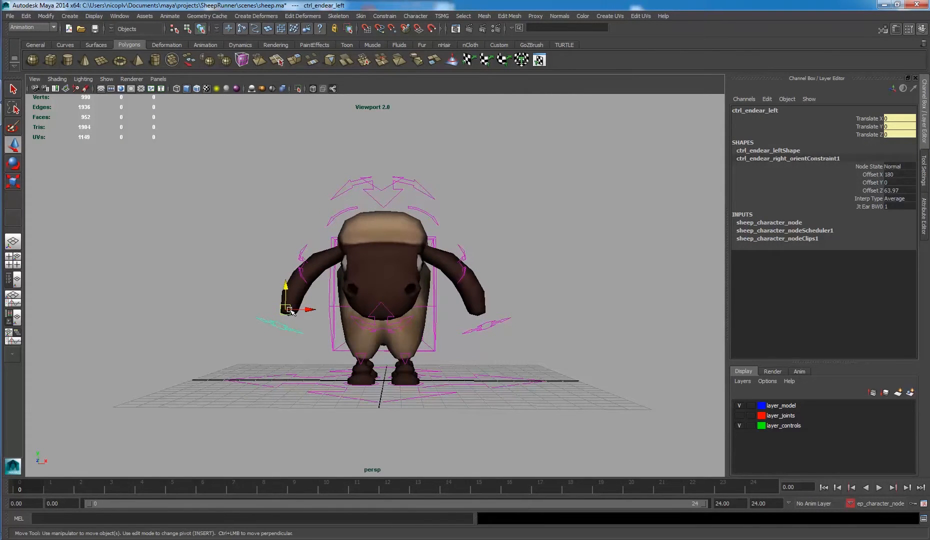
drag(290, 311, 346, 344)
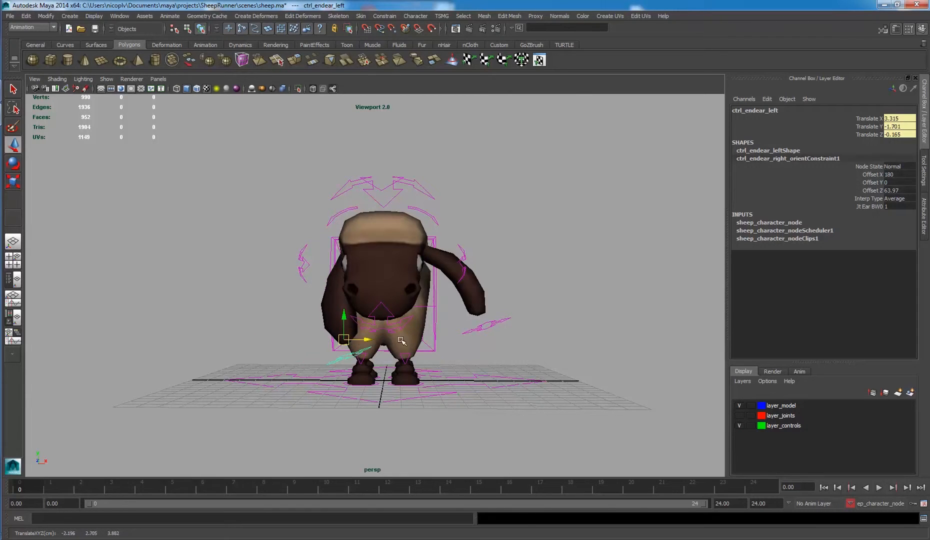
click(499, 323)
middle_drag(548, 295, 482, 324)
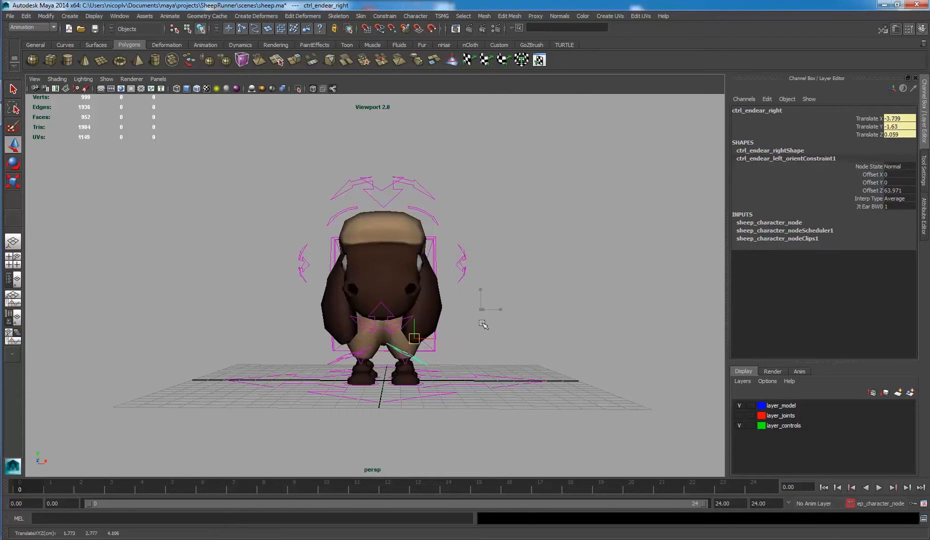
click(350, 357)
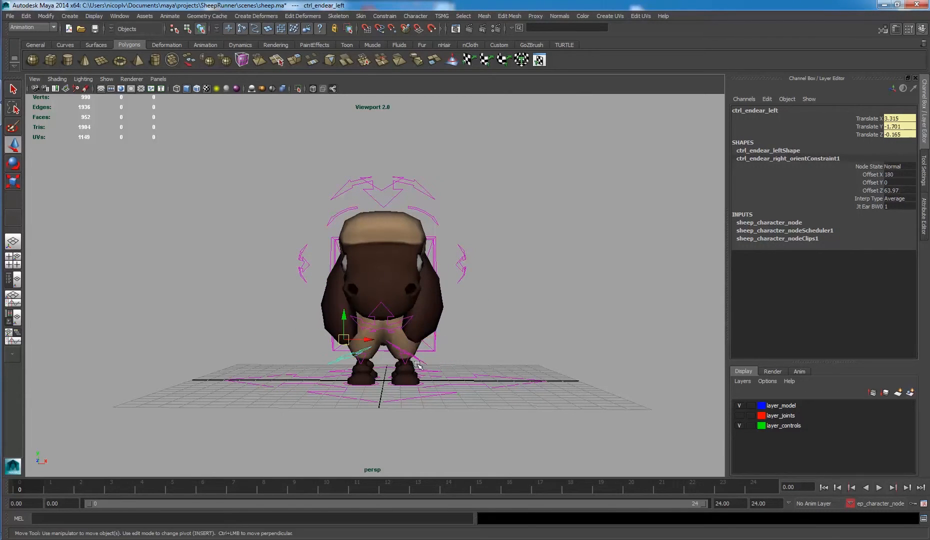
Move both eye controls forward together to about 4.82 in Translate Z.
click(454, 284)
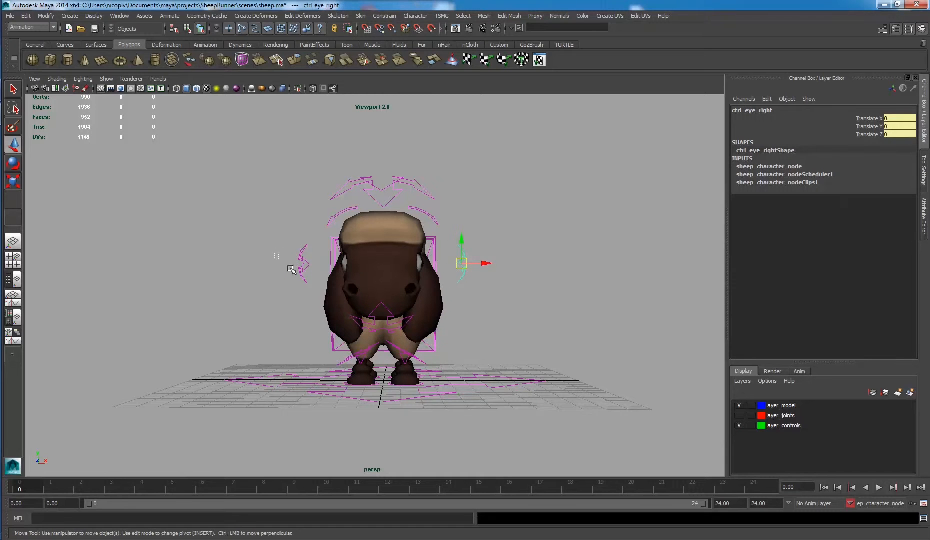
shift+click(307, 273)
alt+drag(308, 274, 519, 307)
click(526, 306)
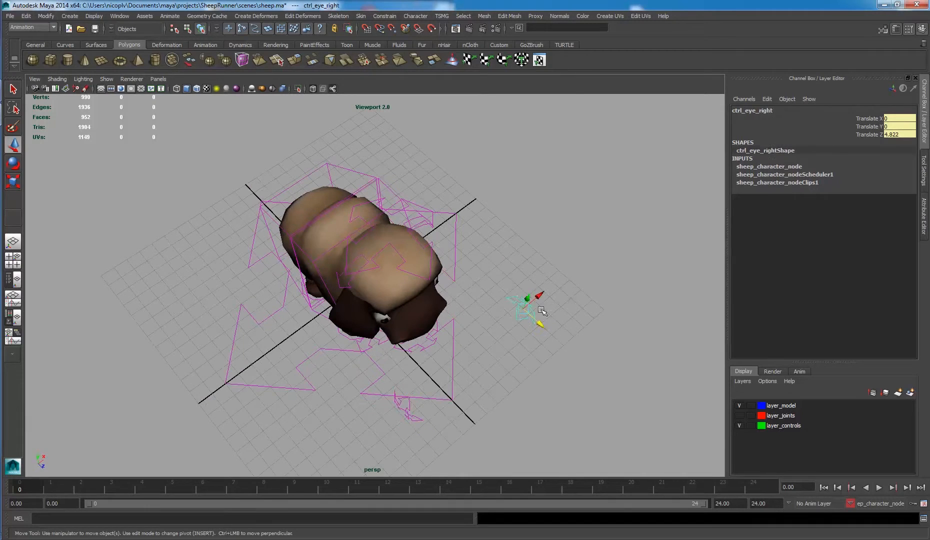
Shift the left eye control to about 1.13 and the right eye control to about -0.97 in Translate X.
click(415, 408)
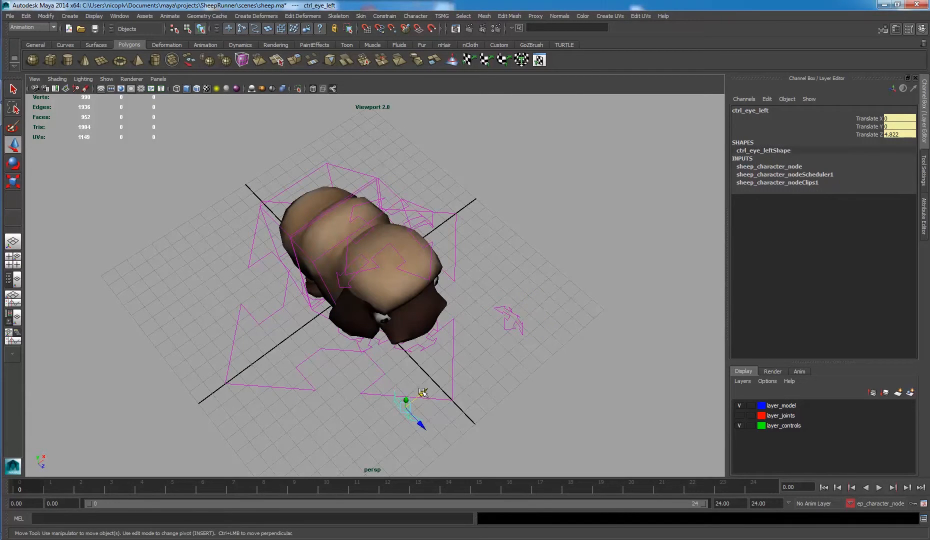
drag(422, 393, 438, 379)
drag(520, 297, 538, 334)
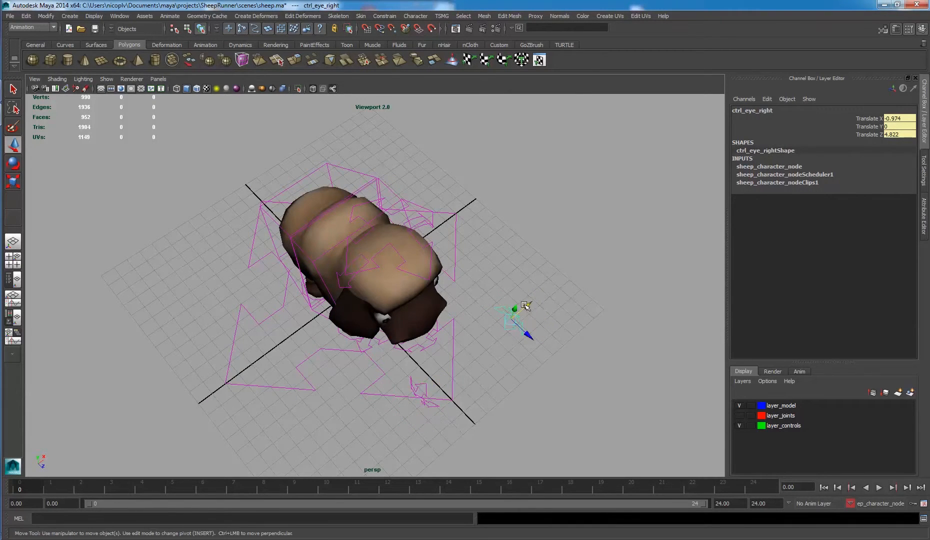
click(485, 269)
mouse_move(485, 269)
alt+mouse_down()
mouse_move(483, 235)
mouse_move(467, 254)
mouse_move(484, 258)
mouse_move(390, 248)
mouse_move(474, 280)
alt+mouse_up()
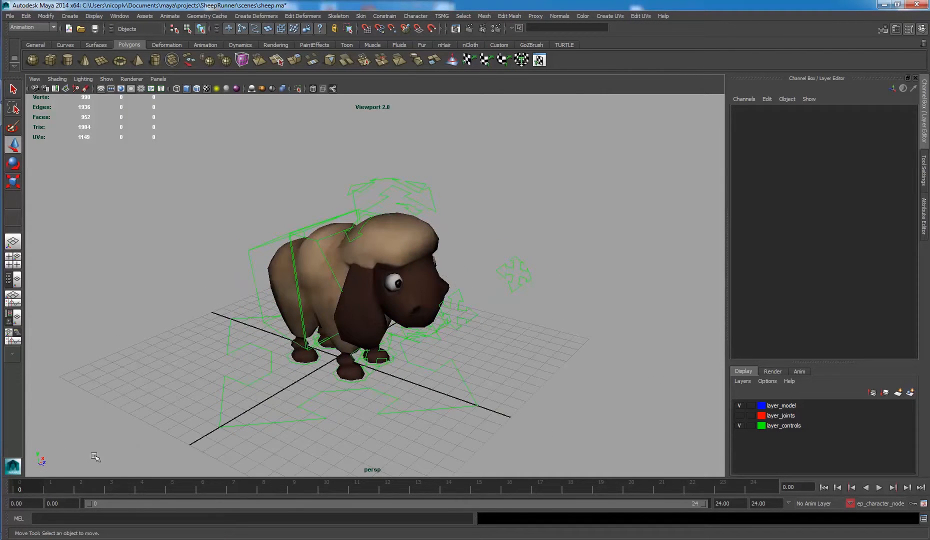
Select the sheep_character_node character set and key all of its channels at frame 0.
click(415, 16)
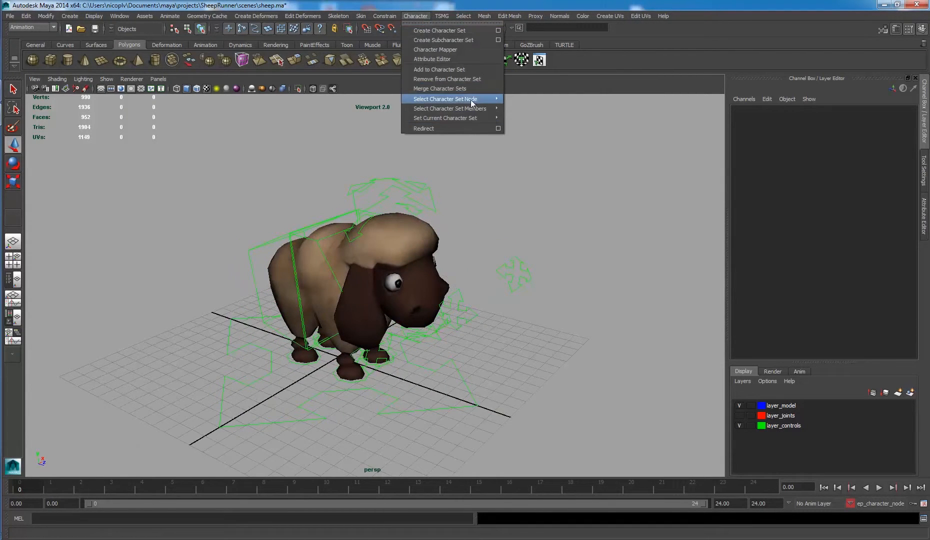
mouse_move(476, 102)
click(525, 98)
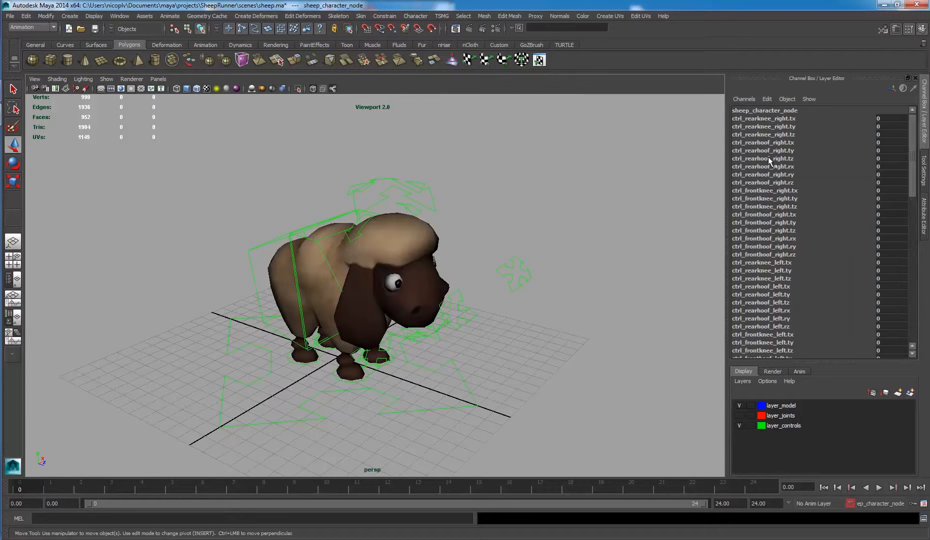
right_click(793, 150)
click(816, 172)
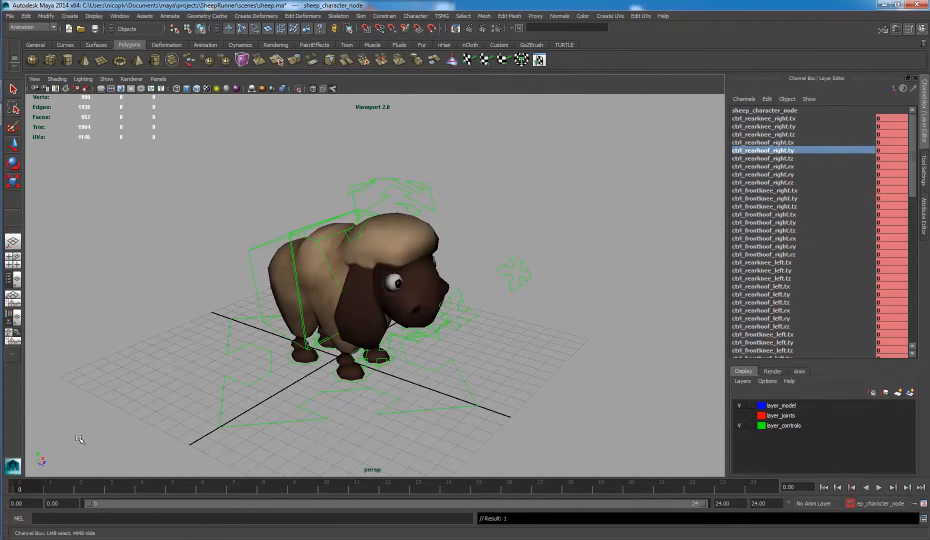
key(alt+v)
Go to frame 24 and select the sheep's front body and rear body controls.
click(540, 327)
key(w)
mouse_move(352, 295)
alt+mouse_down()
mouse_move(140, 288)
mouse_move(367, 287)
mouse_move(362, 304)
alt+mouse_up()
alt+drag(366, 389, 396, 374)
scroll(394, 340, up, 1)
alt+middle_drag(394, 340, 400, 333)
alt+drag(313, 395, 259, 278)
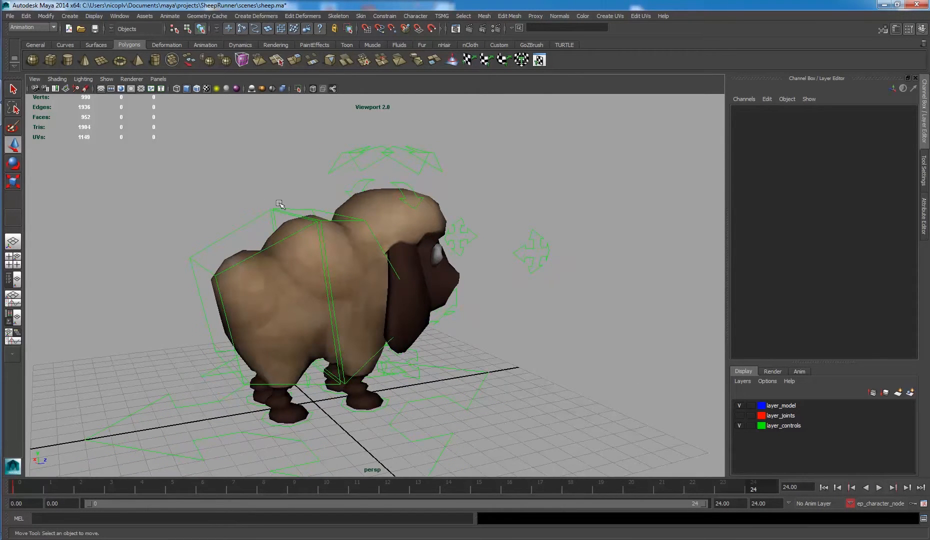
drag(278, 215, 279, 215)
alt+drag(279, 215, 352, 200)
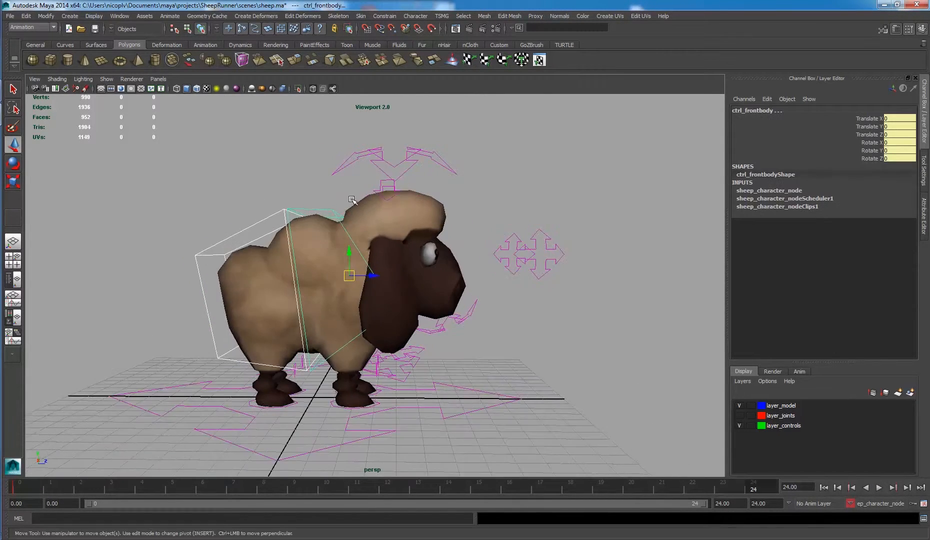
Add the eye, knee and hoof controls to the selected body controls and lower them all to -2.4 in Translate Y.
drag(499, 227, 514, 285)
alt+right_drag(515, 285, 527, 411)
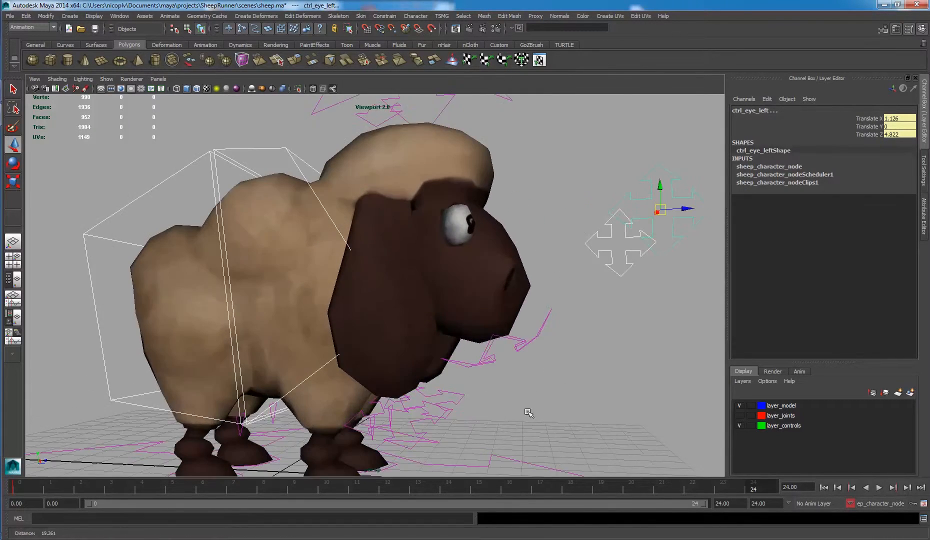
alt+middle_drag(527, 411, 539, 373)
alt+drag(463, 374, 384, 380)
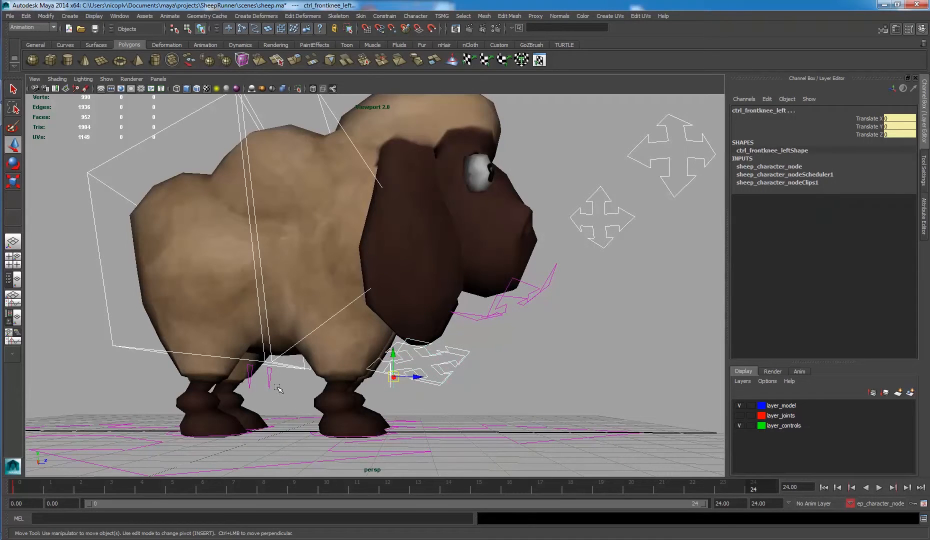
drag(248, 386, 257, 440)
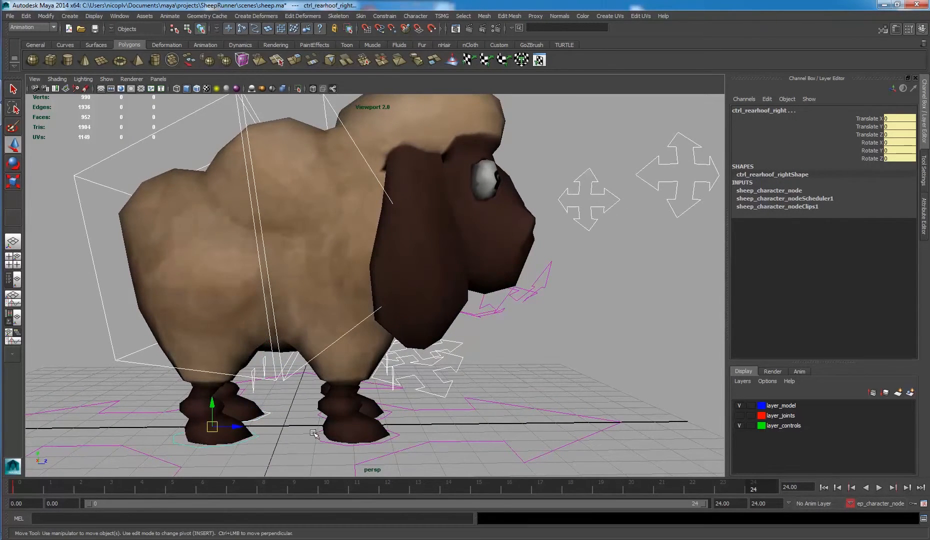
mouse_move(313, 433)
mouse_down()
mouse_move(323, 448)
mouse_move(316, 422)
mouse_up()
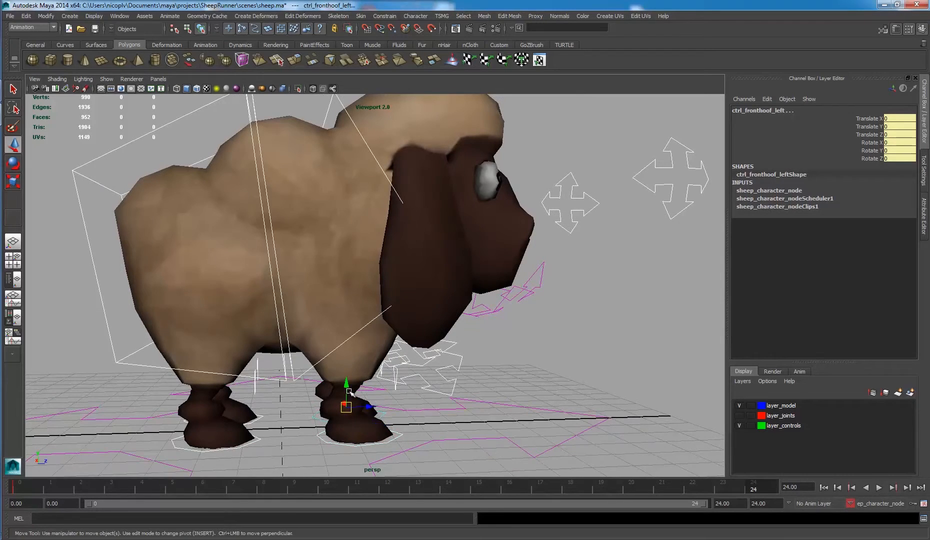
drag(349, 391, 349, 429)
alt+drag(305, 381, 358, 362)
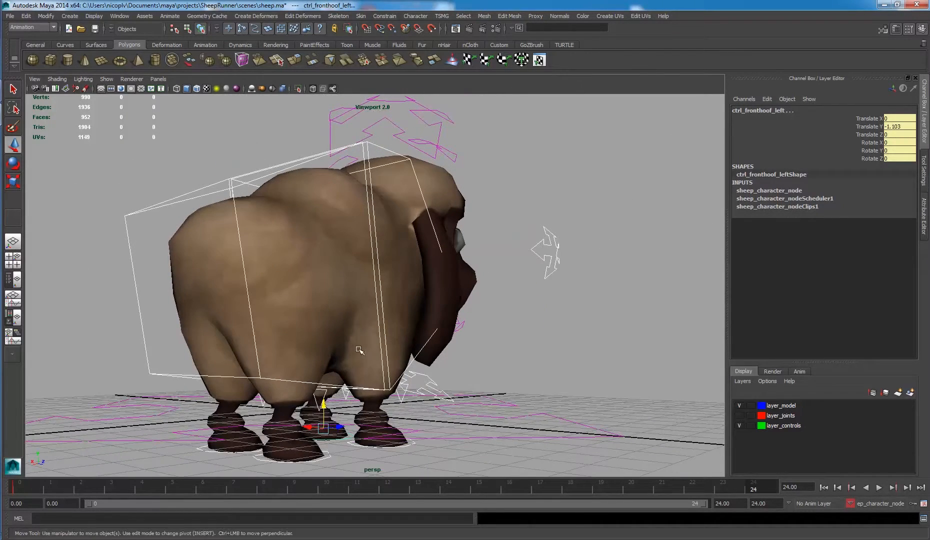
middle_drag(440, 349, 440, 387)
alt+drag(411, 374, 335, 234)
Roll the front body control to about -30° and the rear body control to about -47° in Rotate Z.
click(295, 243)
key(e)
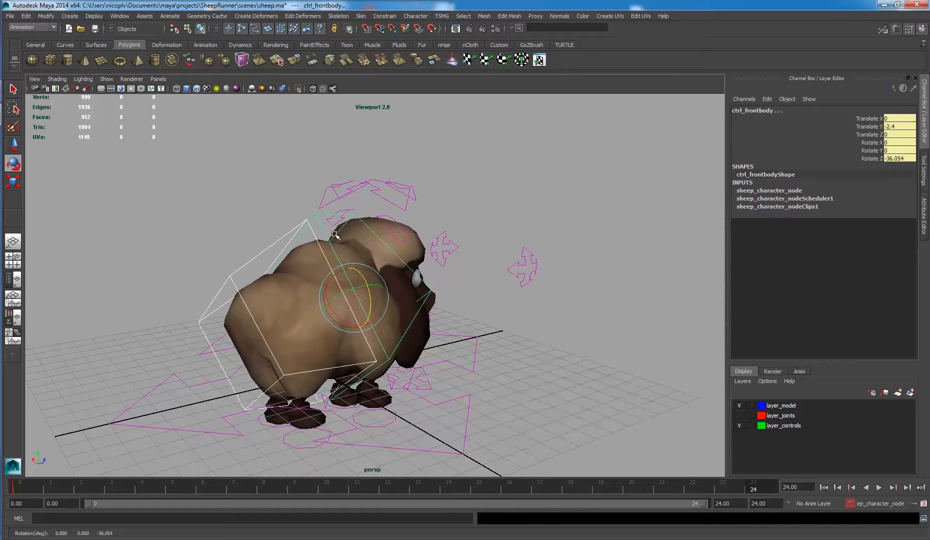
click(434, 288)
middle_drag(439, 295, 439, 301)
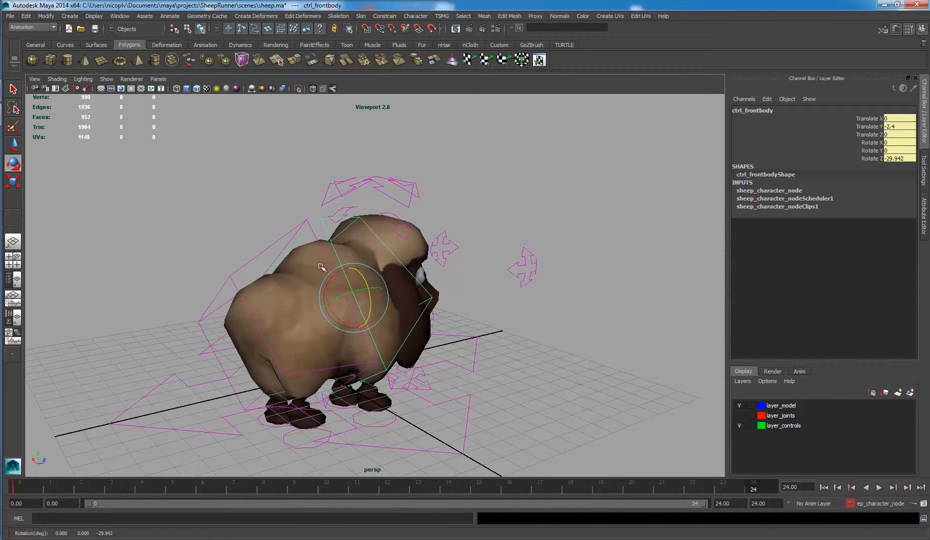
click(260, 251)
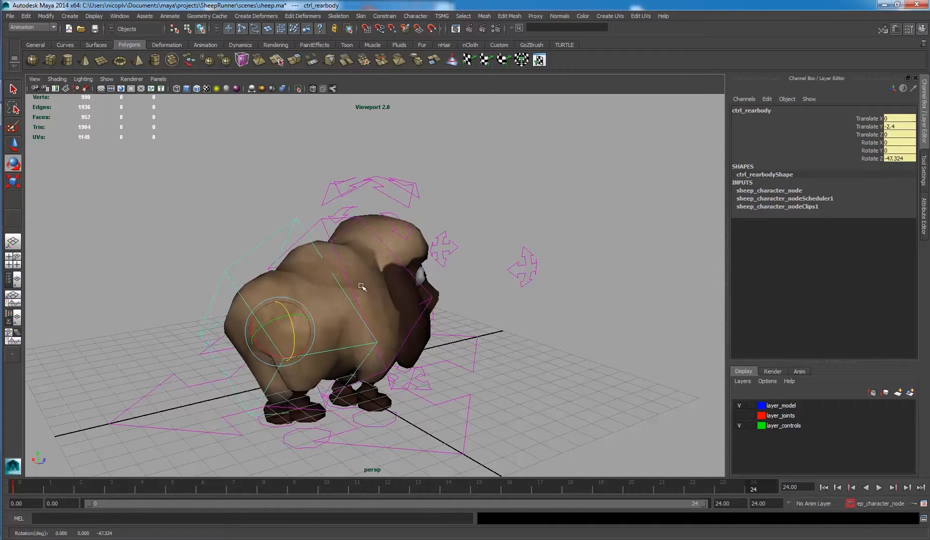
Move the right rear hoof control to about -2.9, 0, -1.14 and rotate it to about -4°, -59°, -78°.
alt+drag(362, 287, 436, 409)
click(388, 449)
key(w)
alt+drag(436, 408, 273, 352)
key(e)
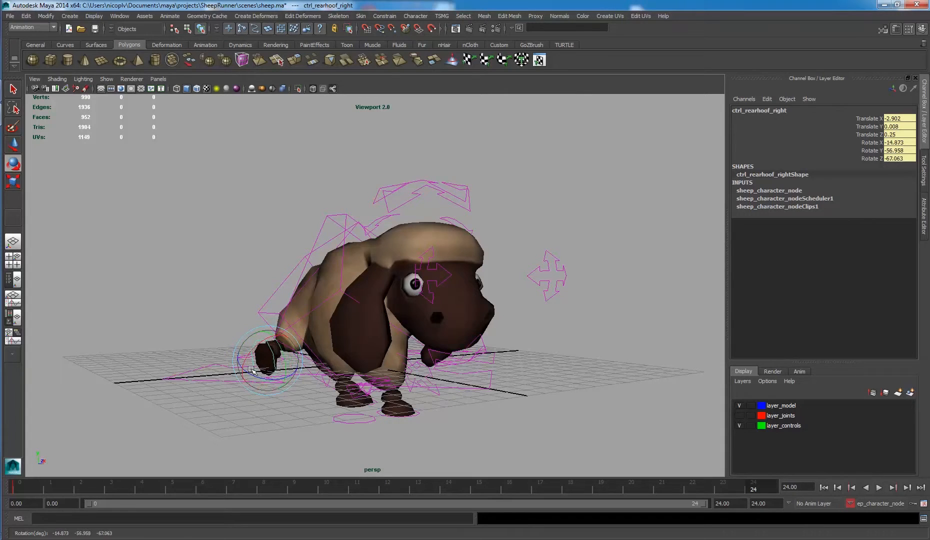
key(w)
alt+drag(252, 369, 290, 391)
alt+drag(295, 376, 365, 342)
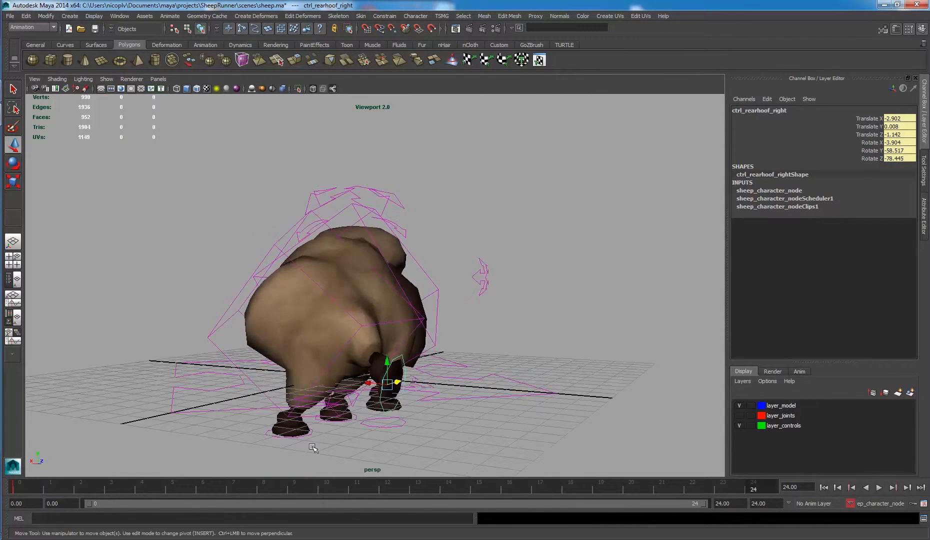
Move the left rear hoof control under the body to about -4.05 in X and rotate it to about -18°, -2°, -46°.
click(309, 436)
alt+drag(309, 436, 395, 306)
key(e)
key(w)
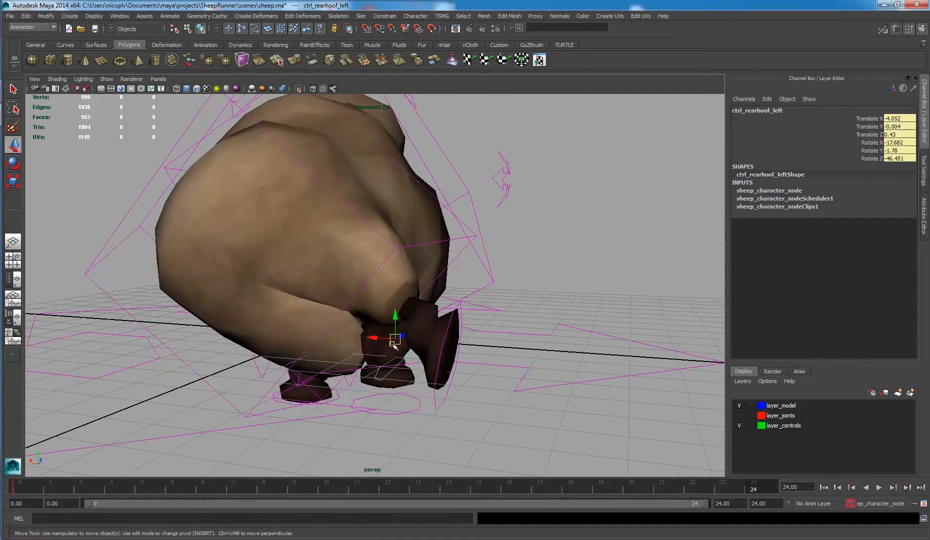
drag(393, 344, 396, 340)
Refine the rotation of the right rear hoof control to suit the tilted leg.
click(456, 304)
key(e)
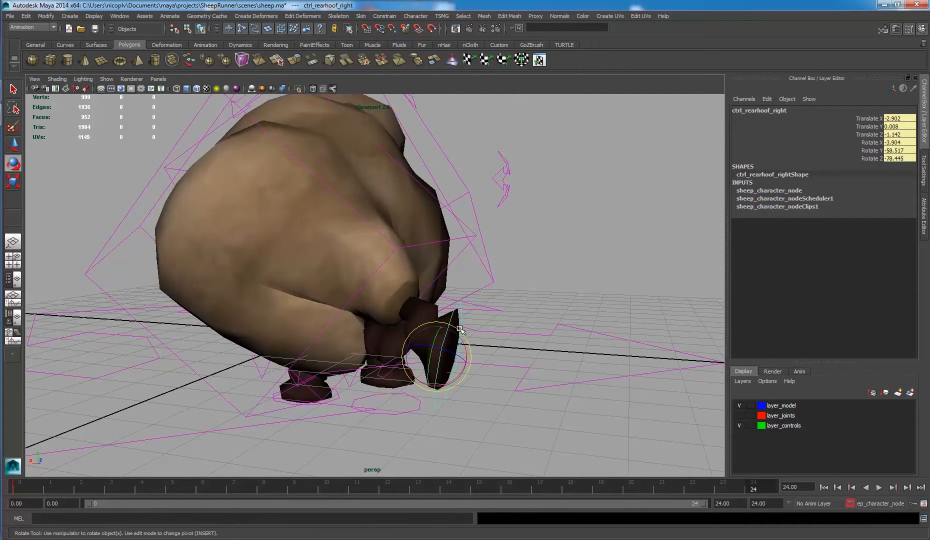
drag(459, 328, 350, 356)
drag(221, 371, 384, 379)
Move the left rear knee control to about -3.49, -1.37, 0.77 to bend the rear leg sideways.
key(w)
click(289, 365)
middle_drag(385, 379, 298, 326)
alt+drag(298, 326, 334, 330)
click(315, 339)
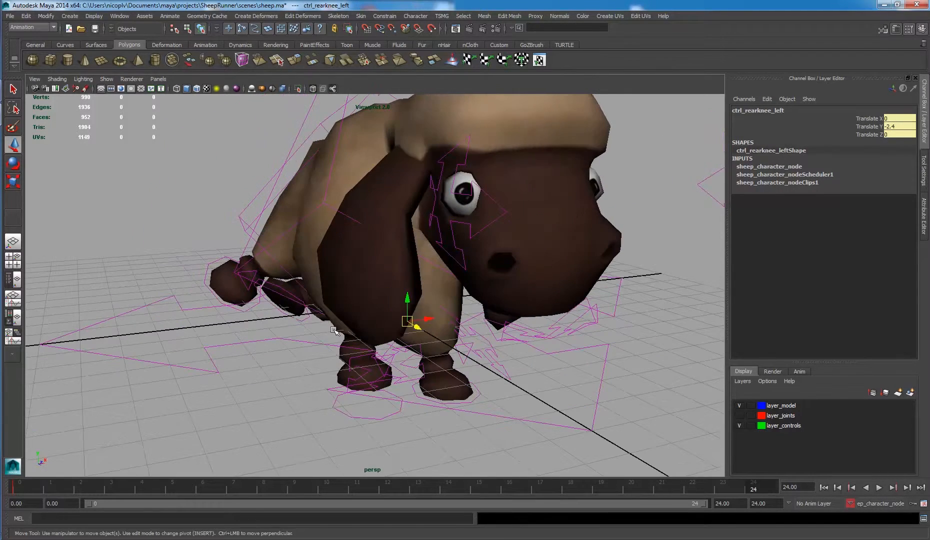
drag(425, 319, 345, 350)
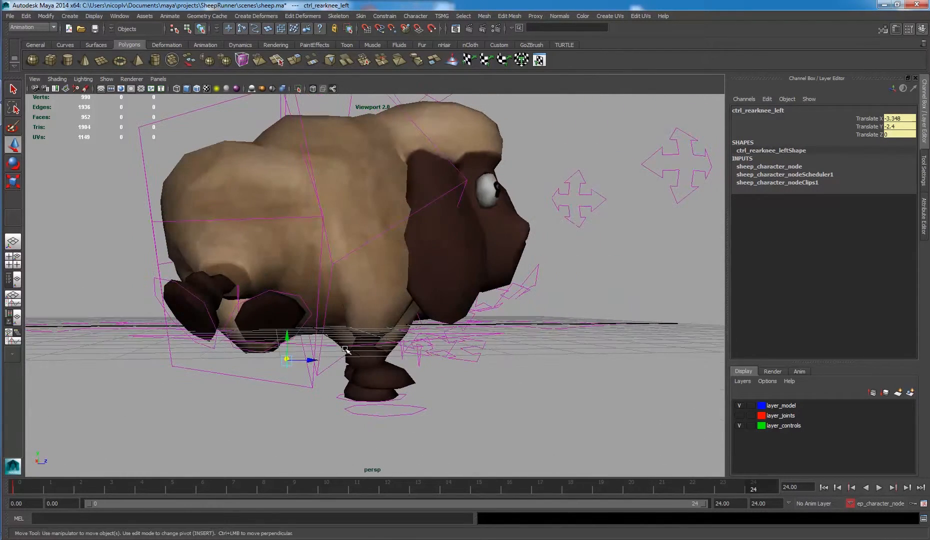
drag(287, 361, 270, 344)
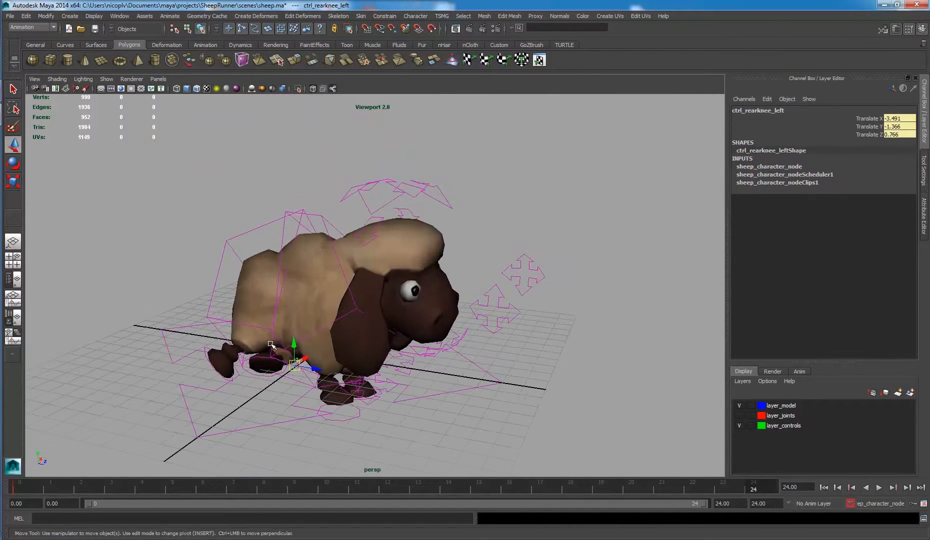
Rotate the head control to about -16°, -13°, -59° to tilt the head sideways.
click(387, 186)
key(e)
mouse_move(395, 233)
mouse_down()
mouse_move(386, 245)
mouse_move(397, 230)
mouse_up()
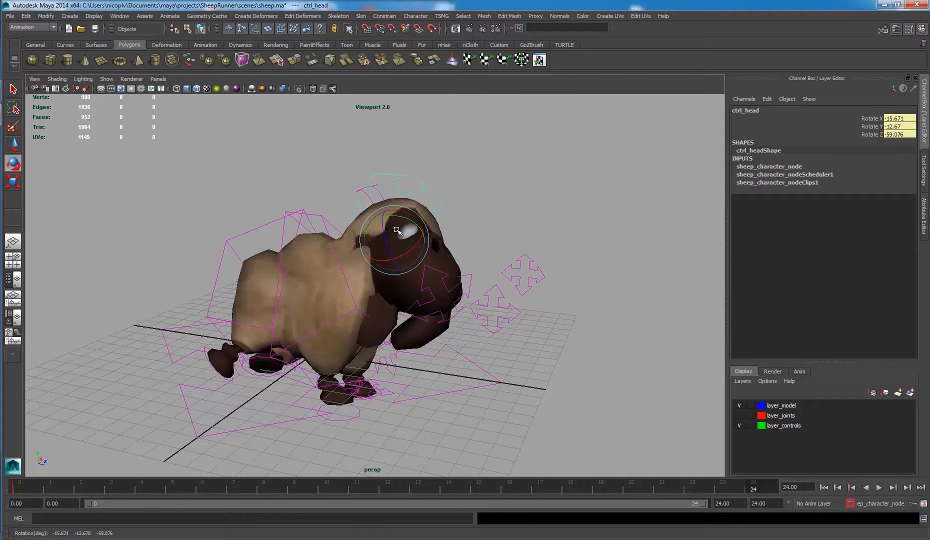
key(w)
Tilt the body and head controls further toward the ground and rotate the head-end control to about -1.7°, -2.8°, -0.4°.
click(328, 257)
key(e)
alt+drag(403, 269, 272, 250)
drag(395, 268, 351, 281)
click(474, 307)
click(344, 273)
click(293, 337)
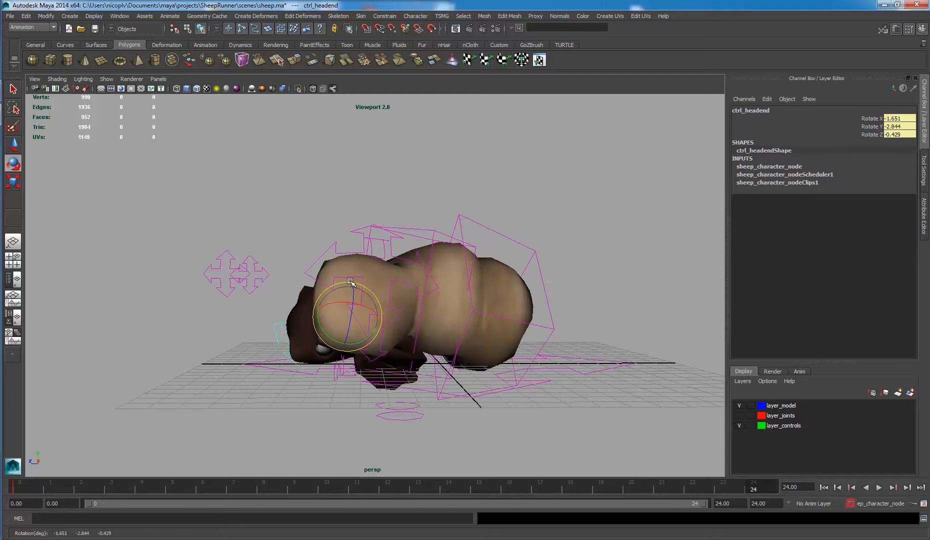
Move the left eye control to about 4.42, -4.37, 1.31 and the right eye control to about -3.24, -7.43, 4.87.
click(259, 271)
alt+drag(259, 271, 409, 288)
key(w)
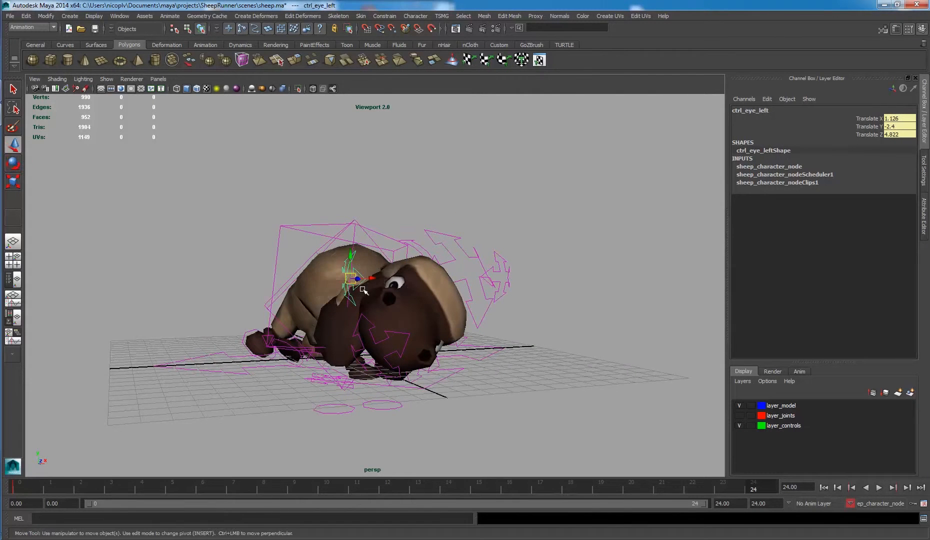
drag(352, 278, 348, 307)
alt+drag(309, 331, 413, 361)
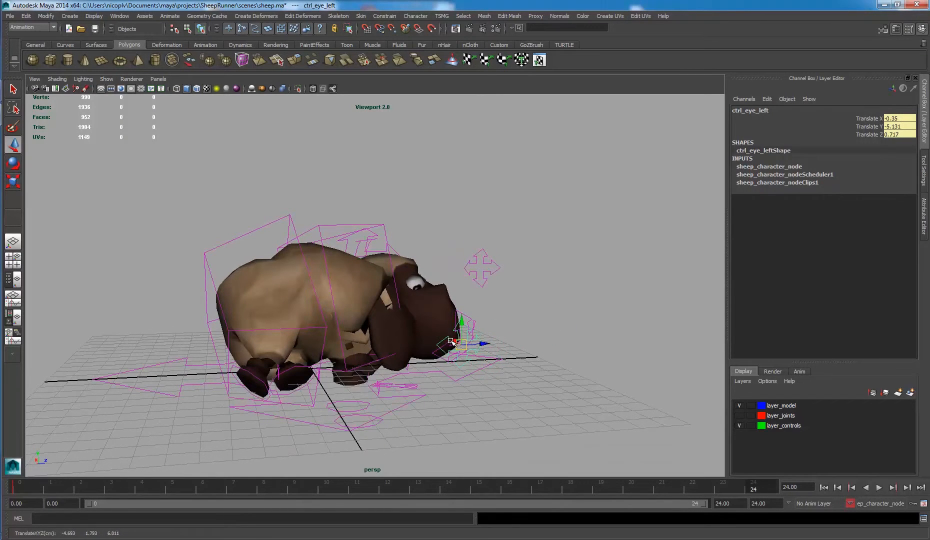
alt+drag(415, 325, 539, 380)
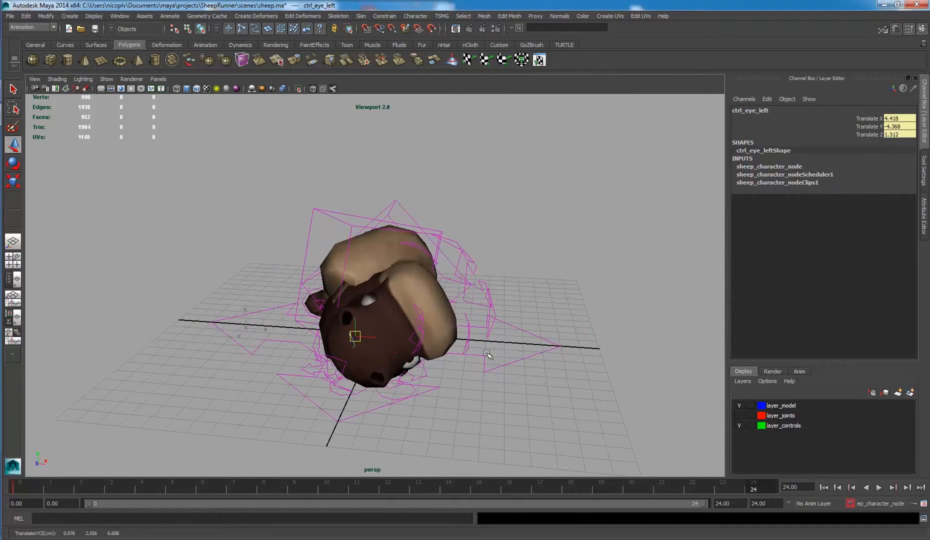
alt+drag(451, 358, 432, 418)
click(451, 317)
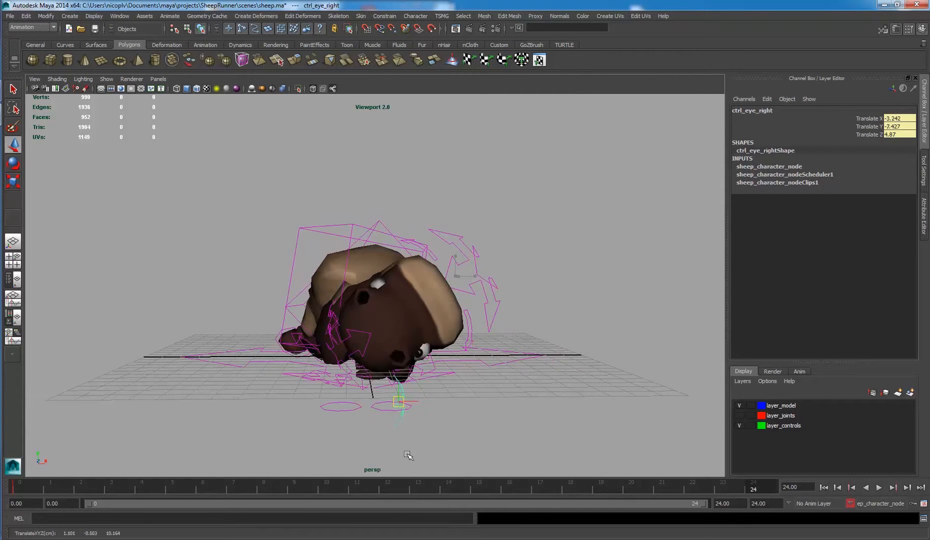
Rotate the head-end control to about -5.2°, -6.8°, 10.7°.
alt+drag(385, 386, 388, 359)
click(381, 317)
key(e)
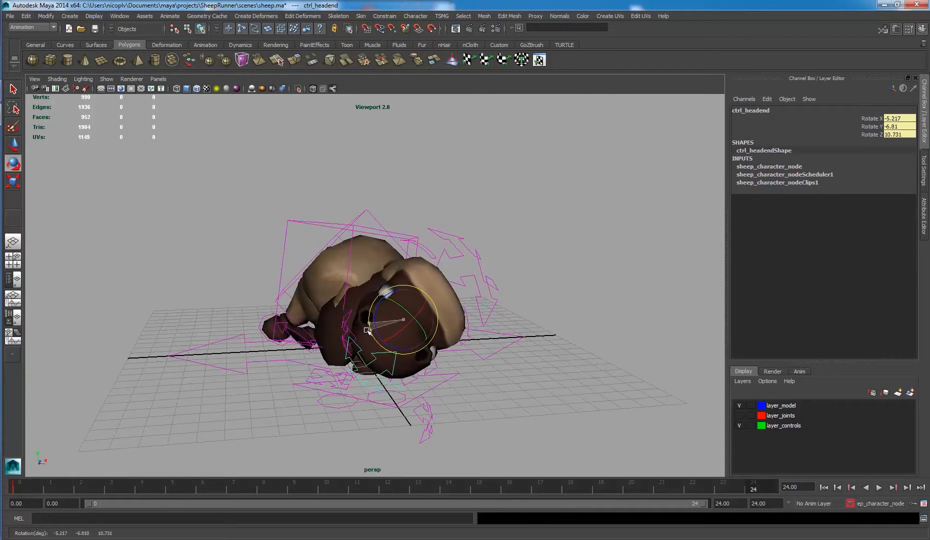
drag(366, 330, 367, 328)
alt+drag(367, 328, 416, 332)
Move the left front hoof control to about -2.76, -0.03, -1.2 and rotate it to about 55°, -35°, -111°.
click(447, 291)
click(353, 411)
key(w)
alt+drag(416, 333, 319, 345)
alt+right_drag(320, 345, 379, 377)
alt+drag(380, 378, 397, 359)
drag(330, 342, 346, 402)
drag(337, 395, 322, 415)
key(e)
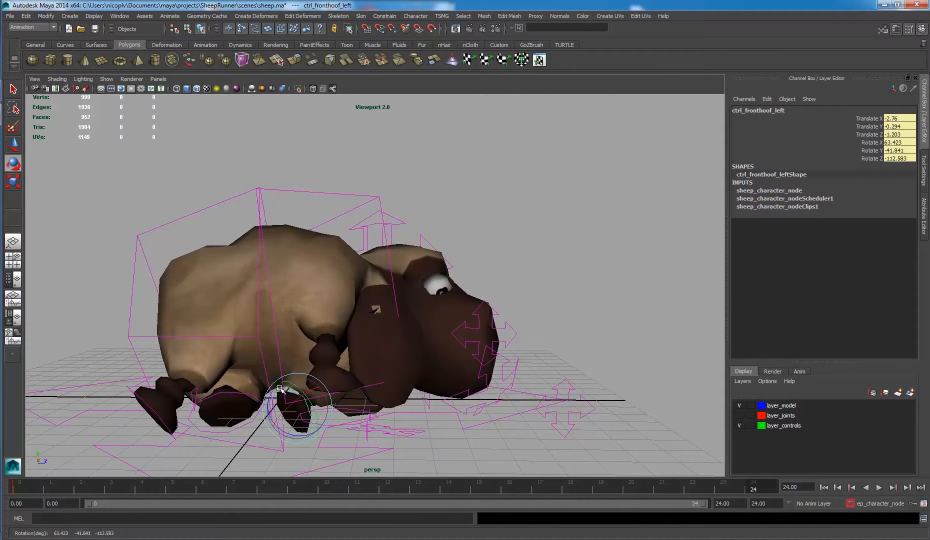
key(w)
drag(280, 389, 339, 375)
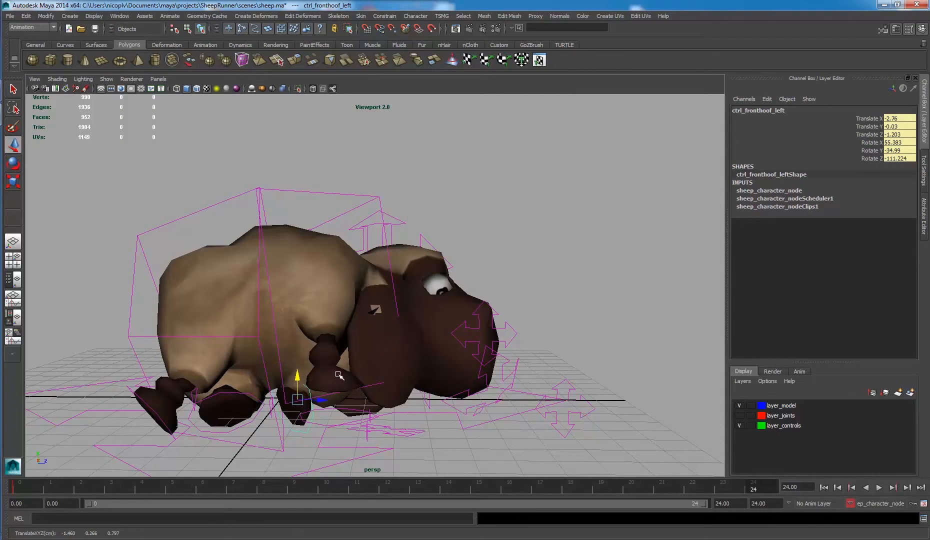
Rotate the right front hoof control to about 18°, -33°, -71° and move it to about -2.44, -0.23, -0.07.
click(335, 412)
key(e)
drag(345, 423, 395, 391)
key(w)
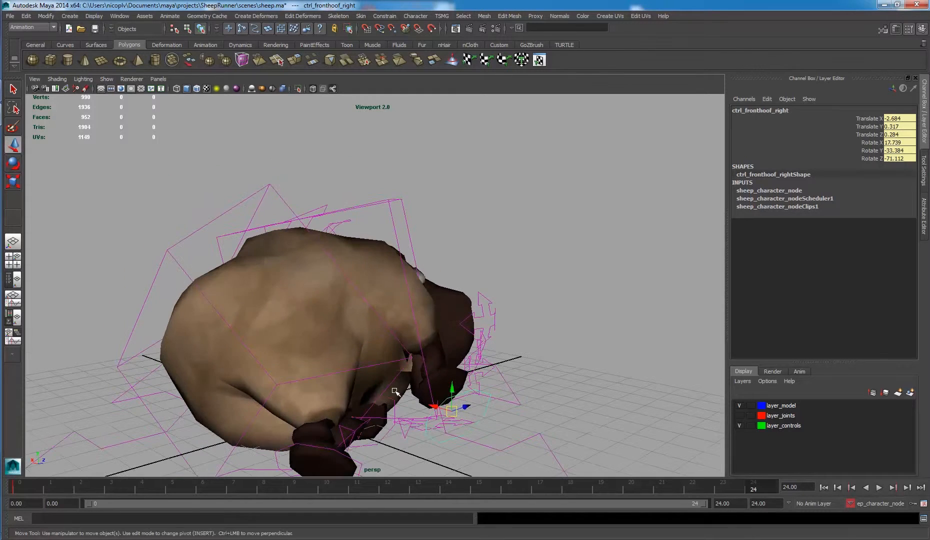
middle_drag(469, 417, 455, 435)
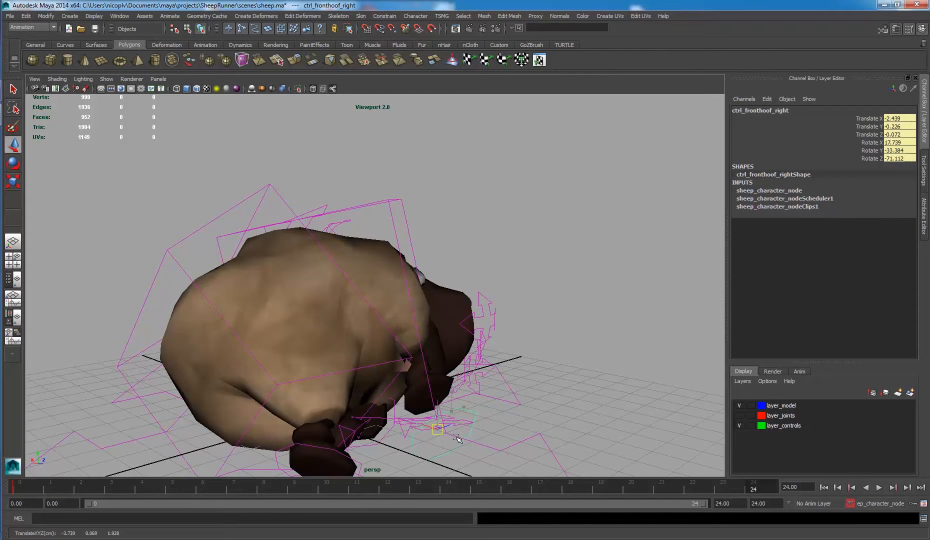
Rotate the front-body control to about -5.8°, -7.2°, -69.9° and the head control to about -4.6°, 3.3°, -60.5°.
click(388, 205)
key(e)
drag(365, 294, 330, 269)
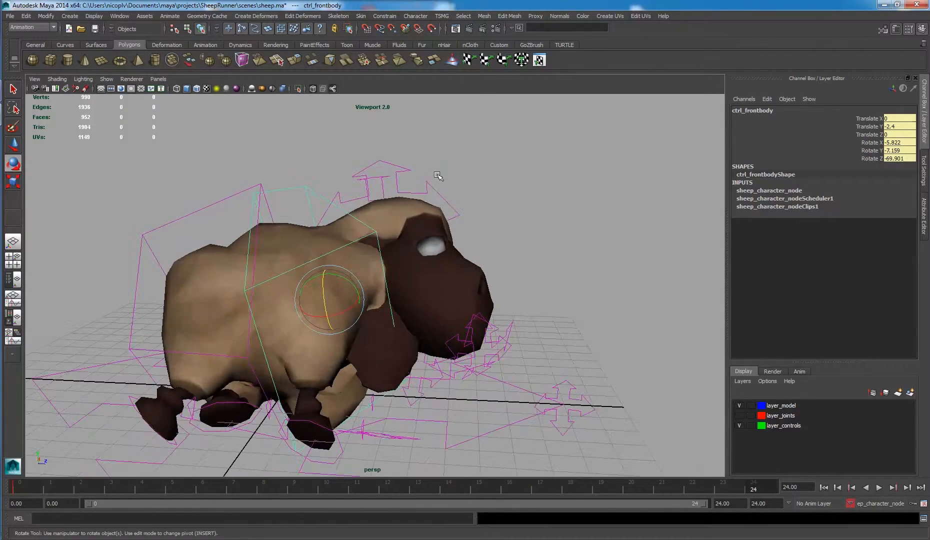
click(441, 202)
drag(418, 229, 407, 202)
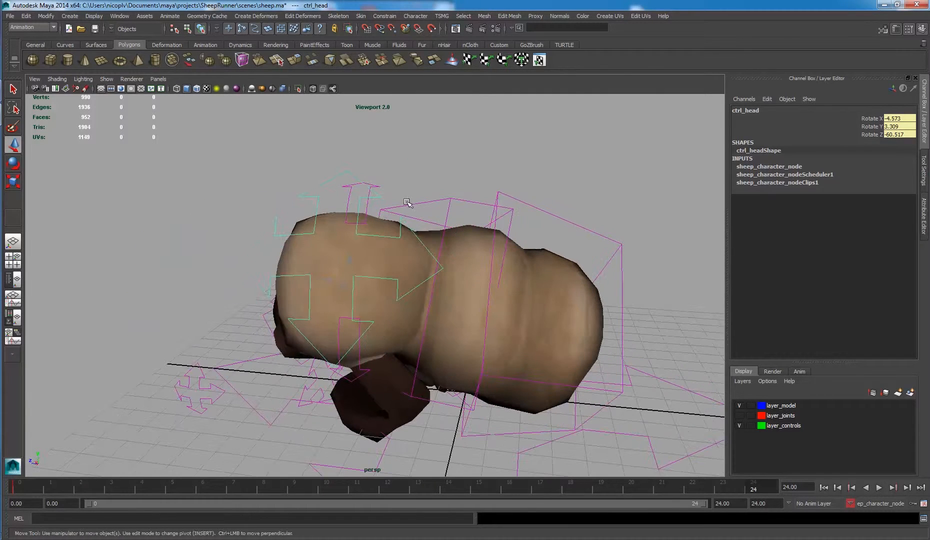
Rotate the front-body control to about -5.3°, 14.3°, -74.7° and lower it to about -3.1 in Y.
click(441, 202)
key(e)
drag(436, 270, 421, 272)
key(w)
alt+drag(425, 265, 600, 280)
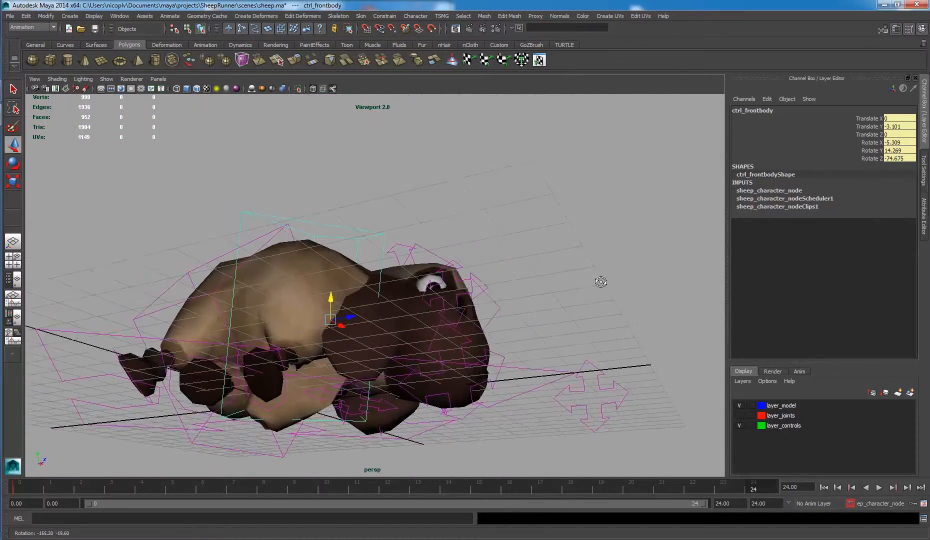
Move the left front hoof control to about -5.21, -0.03, -1.8.
alt+drag(330, 375, 351, 294)
alt+drag(312, 265, 362, 232)
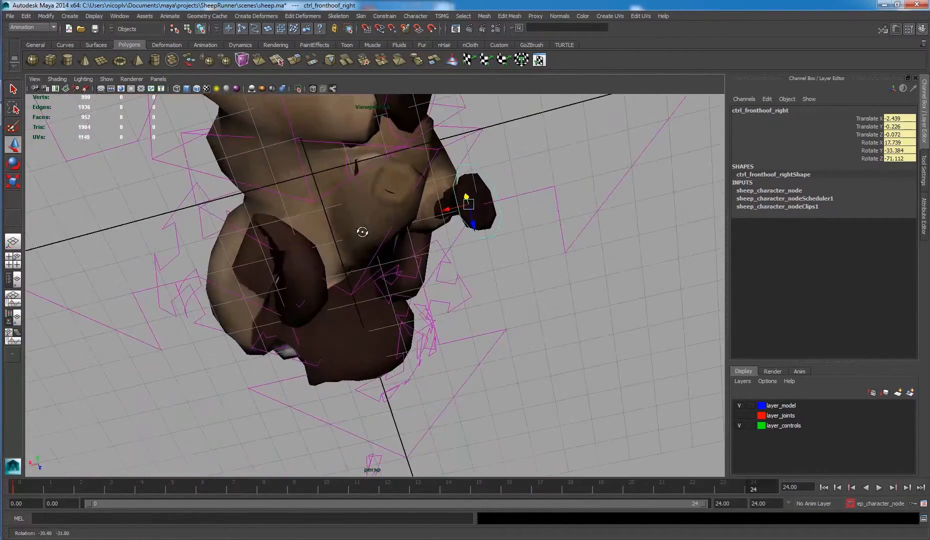
click(350, 174)
alt+drag(351, 174, 210, 371)
drag(210, 338, 253, 293)
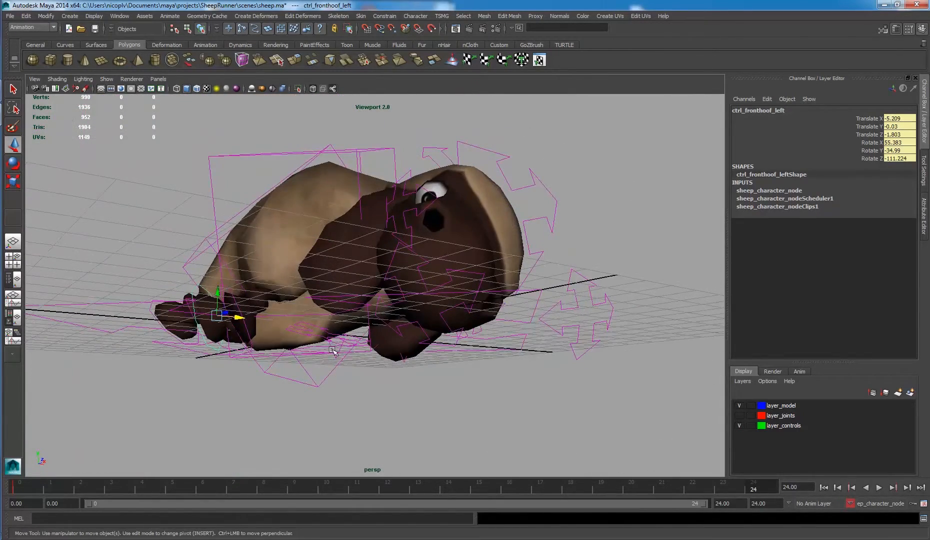
Move the left ear-tip control to about 4.25, -4.27, -0.12.
click(332, 351)
alt+drag(332, 351, 434, 305)
click(429, 367)
click(374, 368)
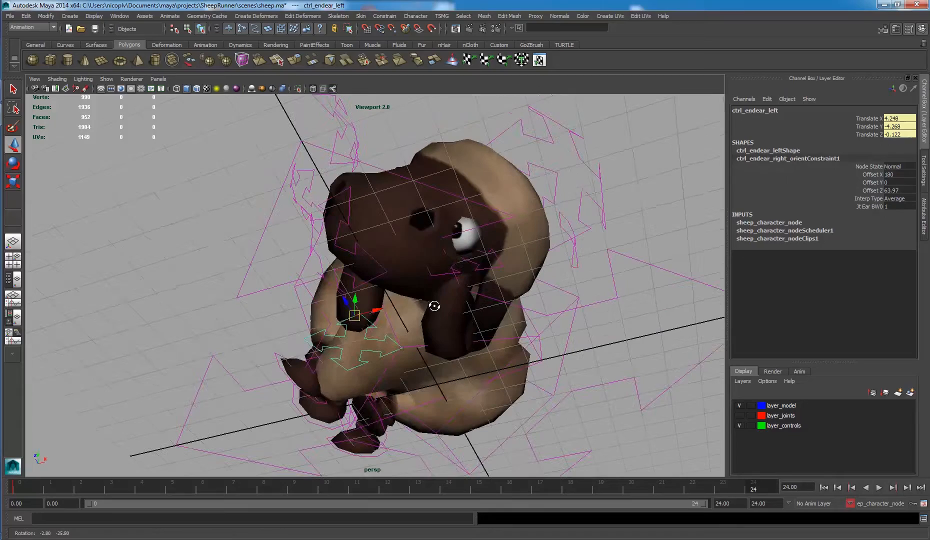
Move the right ear-tip control to about -5.43, -4.82, -4.86.
click(446, 274)
alt+drag(445, 384, 672, 425)
alt+drag(590, 400, 366, 392)
middle_drag(367, 392, 615, 395)
alt+drag(615, 395, 359, 323)
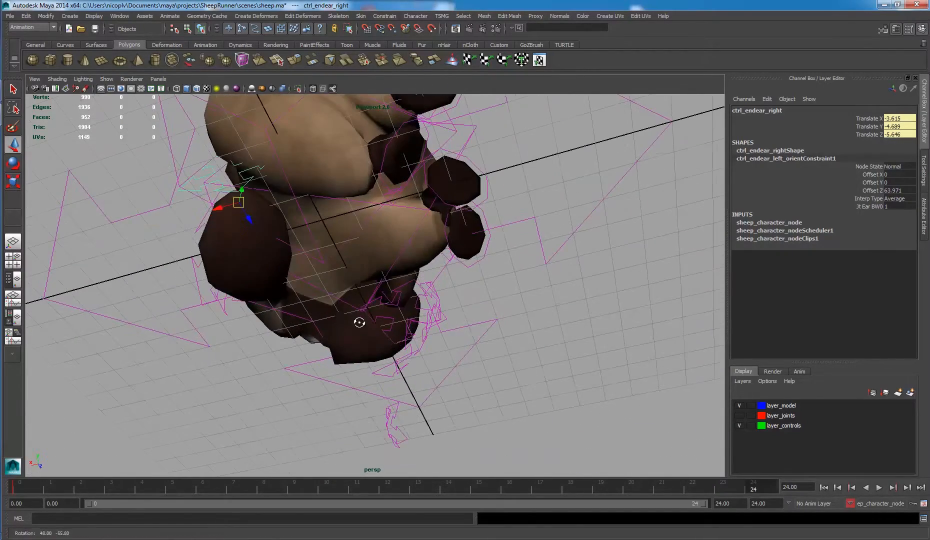
middle_drag(380, 309, 449, 314)
alt+drag(300, 295, 434, 285)
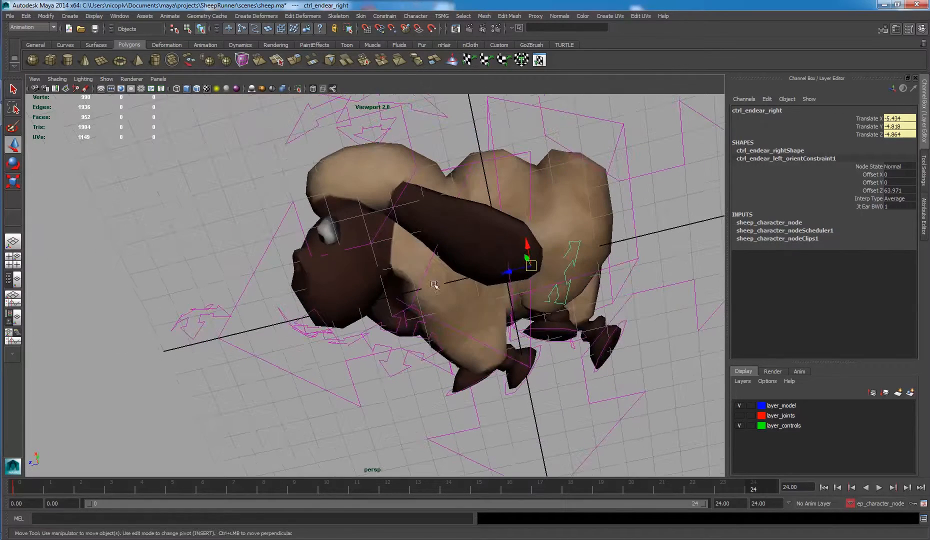
Adjust the right ear-tip control to about -5.21, -4.82, -3.29 to lay the ear on the ground.
click(493, 275)
key(ctrl+z)
drag(506, 271, 478, 256)
alt+drag(436, 230, 387, 283)
middle_drag(387, 283, 391, 264)
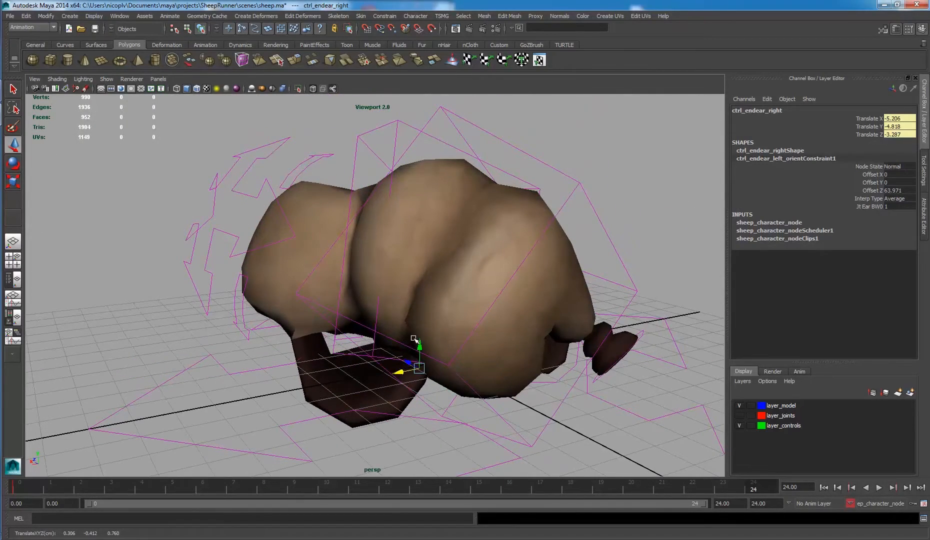
drag(414, 340, 430, 291)
alt+drag(418, 313, 243, 320)
key(ctrl+z)
Rotate the right ear-base control and move the right ear-tip control to about -6.41, -4.74, -3.37.
click(232, 315)
key(e)
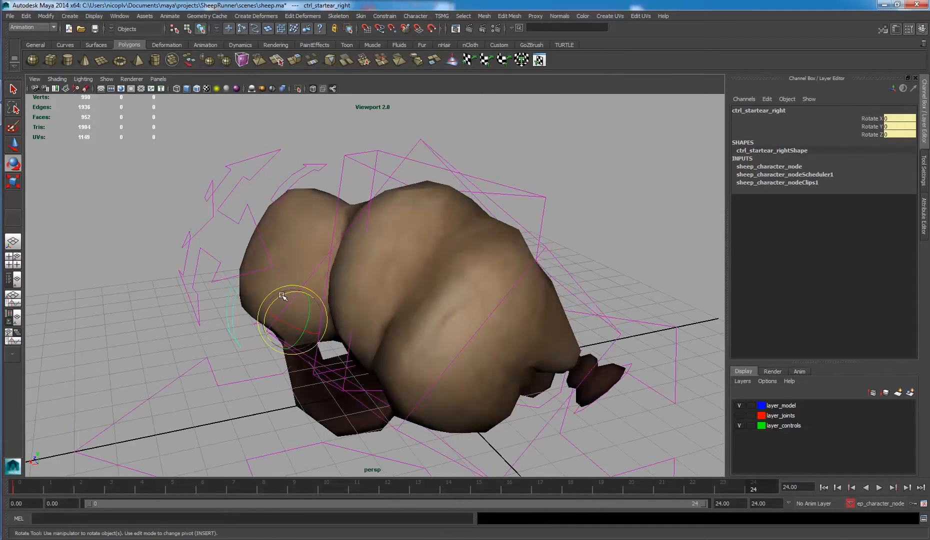
drag(283, 296, 329, 276)
click(381, 256)
key(w)
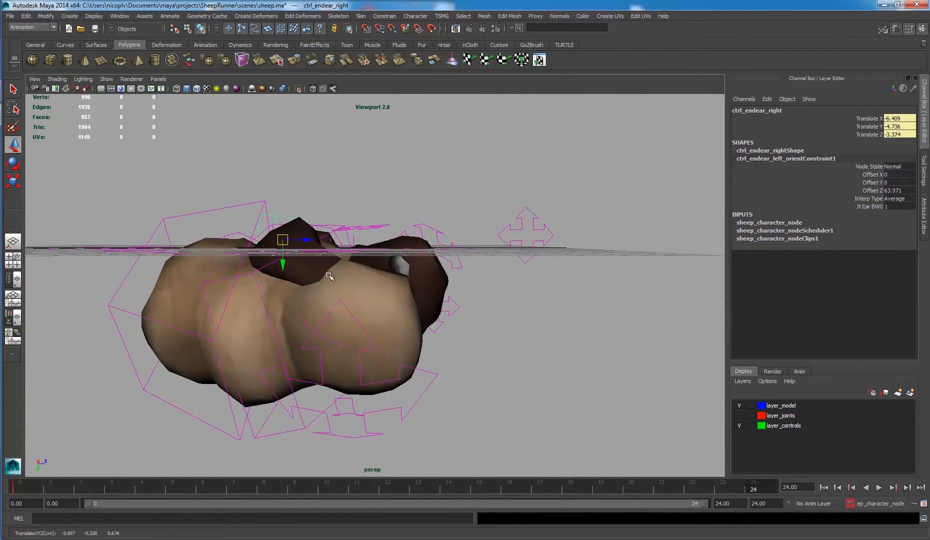
Rotate the right ear-base control to about -53°, 69°, -19°.
click(302, 321)
click(305, 321)
key(e)
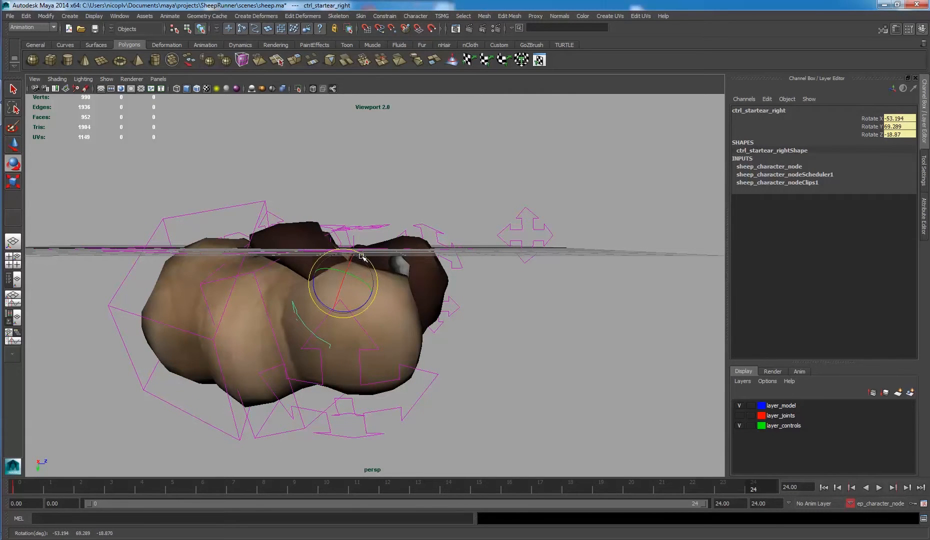
key(w)
Rotate the left ear-base control slightly and clear the selection.
alt+drag(357, 270, 414, 148)
click(424, 167)
key(e)
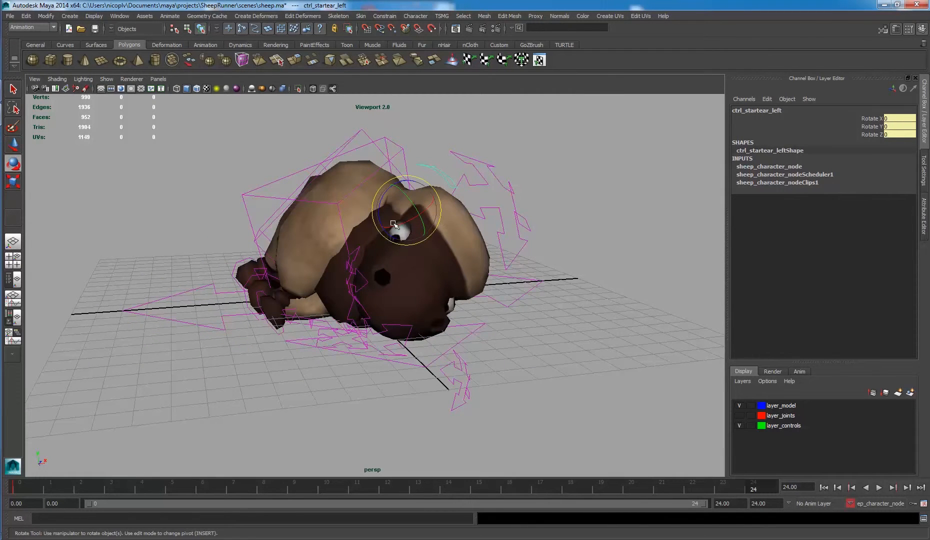
drag(393, 223, 400, 226)
click(564, 222)
alt+drag(564, 222, 449, 286)
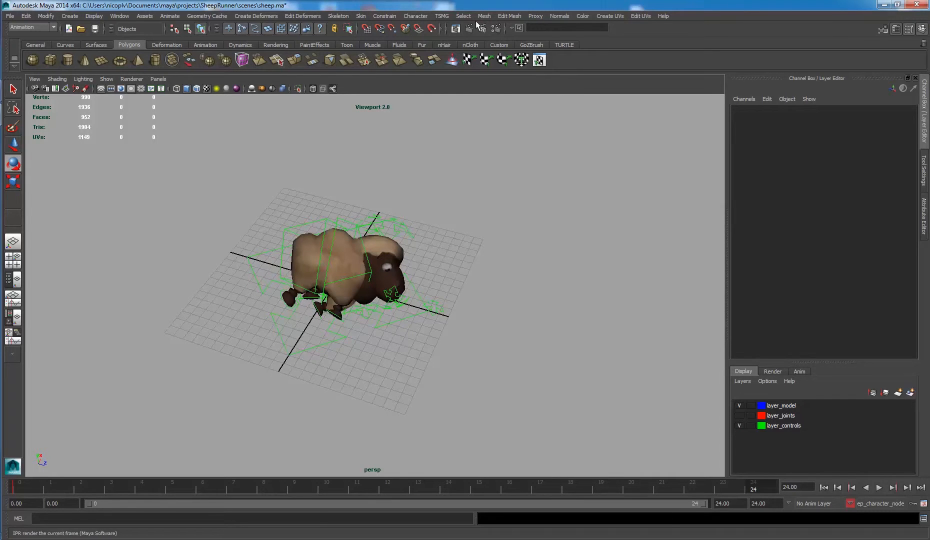
Select the character set node sheep_character_node and key all of its channels at frame 24.
click(416, 16)
mouse_move(492, 102)
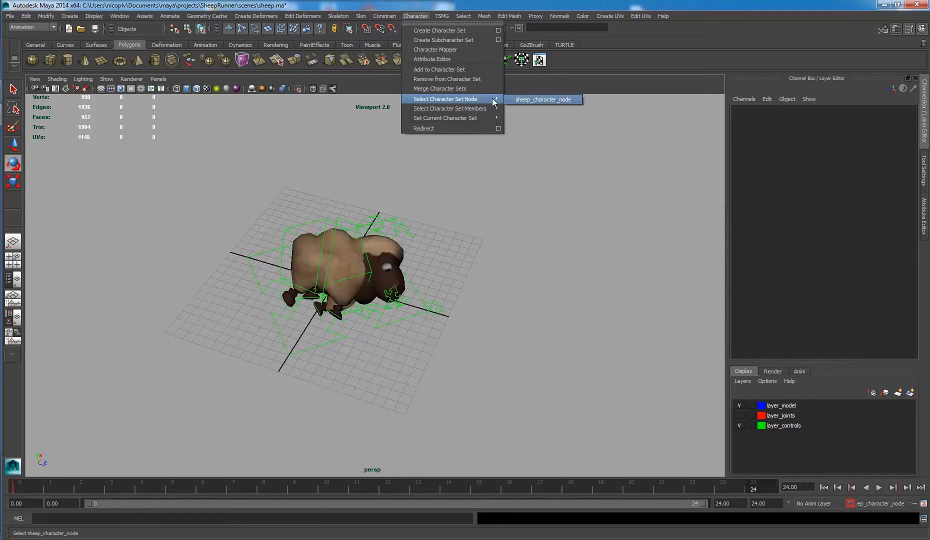
click(520, 102)
right_click(755, 176)
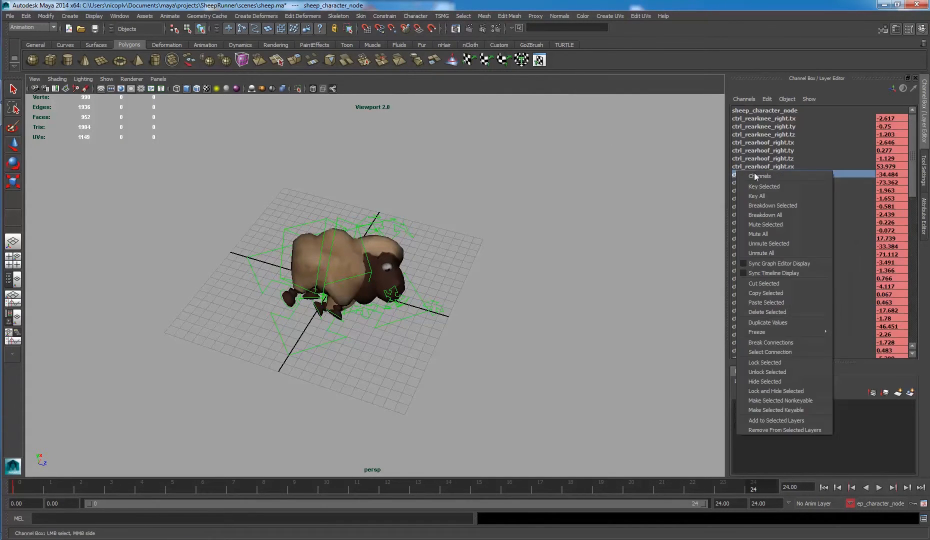
click(784, 197)
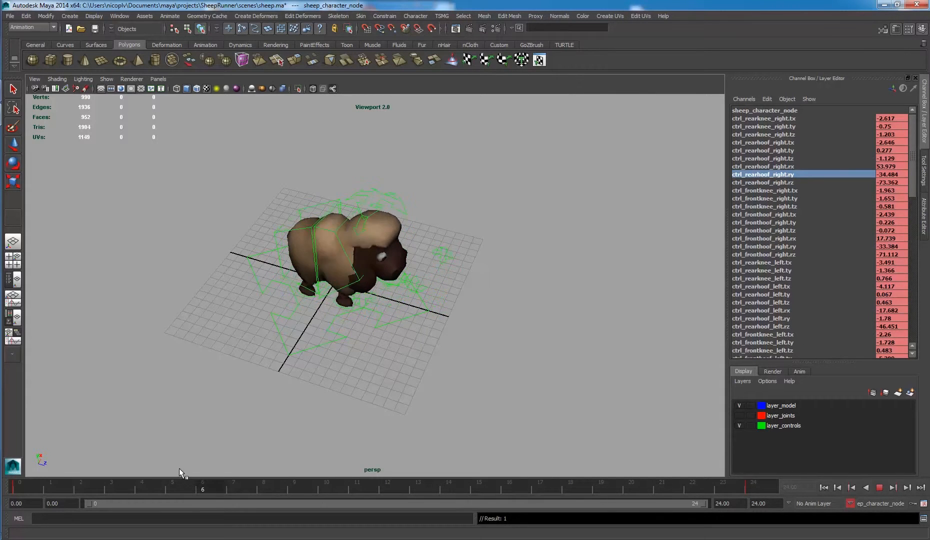
Play back the collapse animation and check the sheep's fall from a close front view.
key(alt+v)
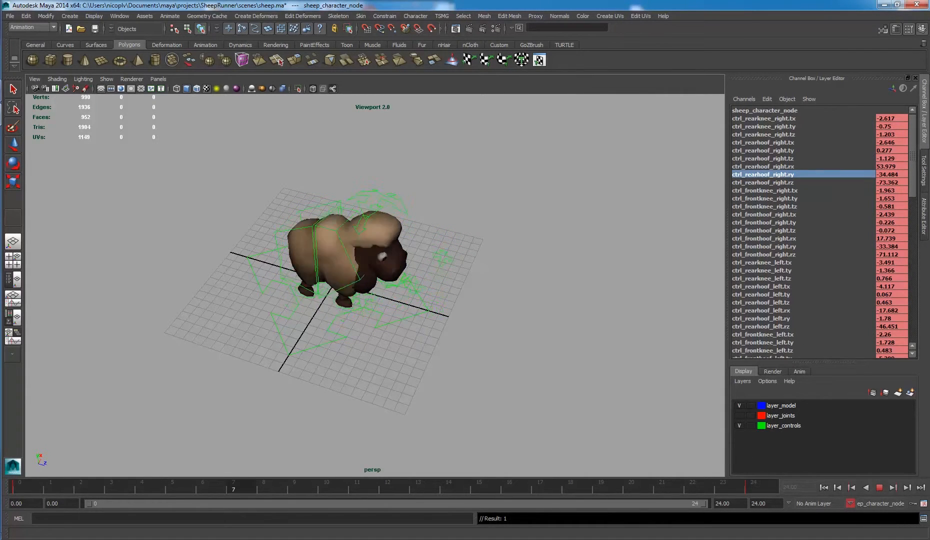
key(alt+v)
alt+drag(415, 253, 350, 225)
alt+right_drag(433, 265, 604, 274)
alt+drag(604, 274, 645, 280)
alt+middle_drag(645, 280, 604, 333)
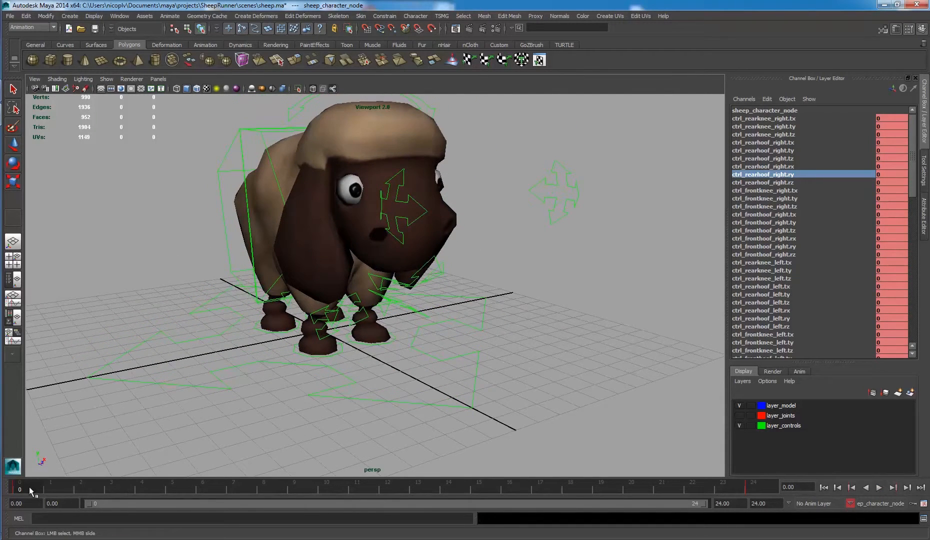
click(875, 489)
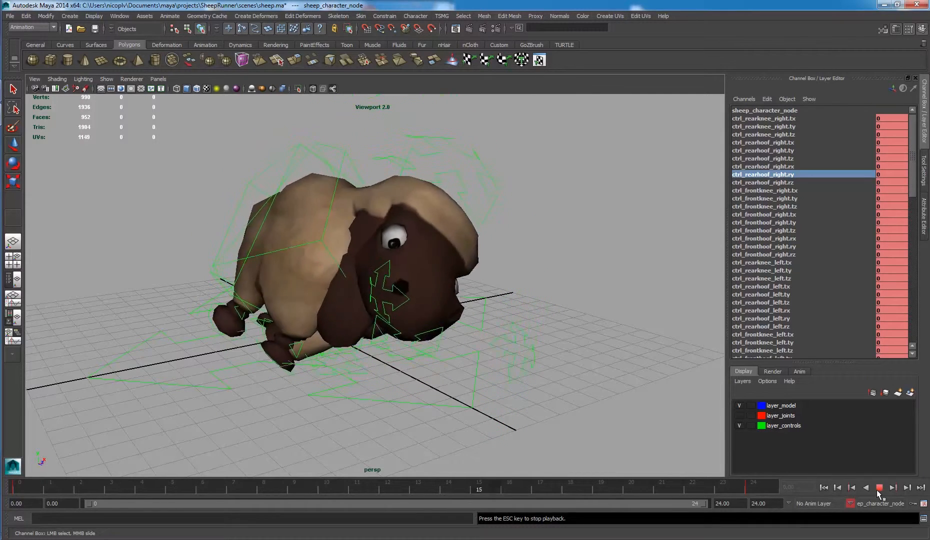
click(875, 489)
Move the fallen-pose key from frame 24 to frame 12 and play back the faster fall.
click(753, 490)
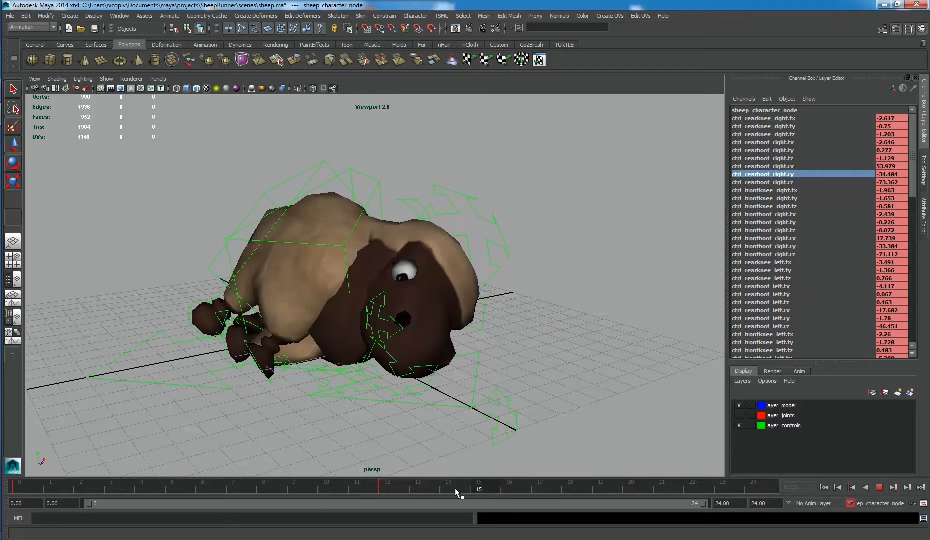
click(879, 488)
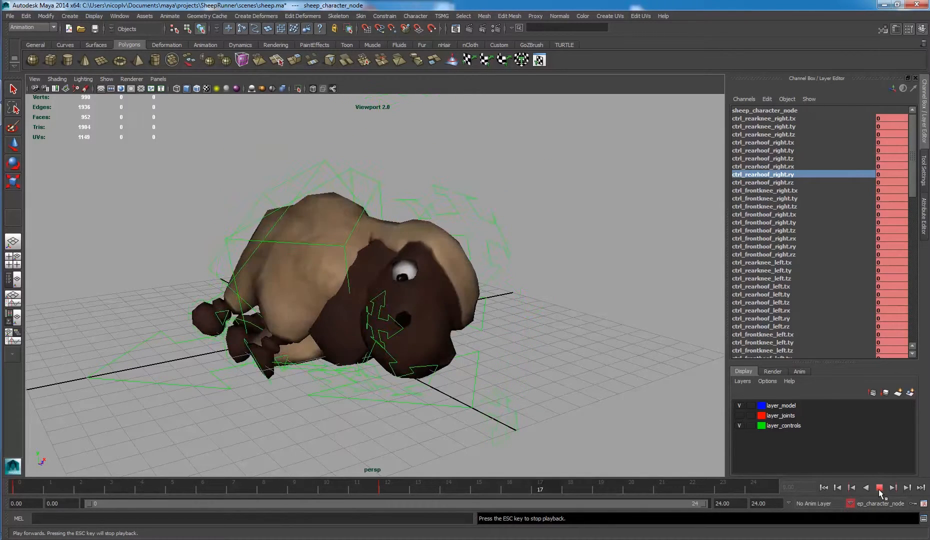
click(879, 488)
key(alt+v)
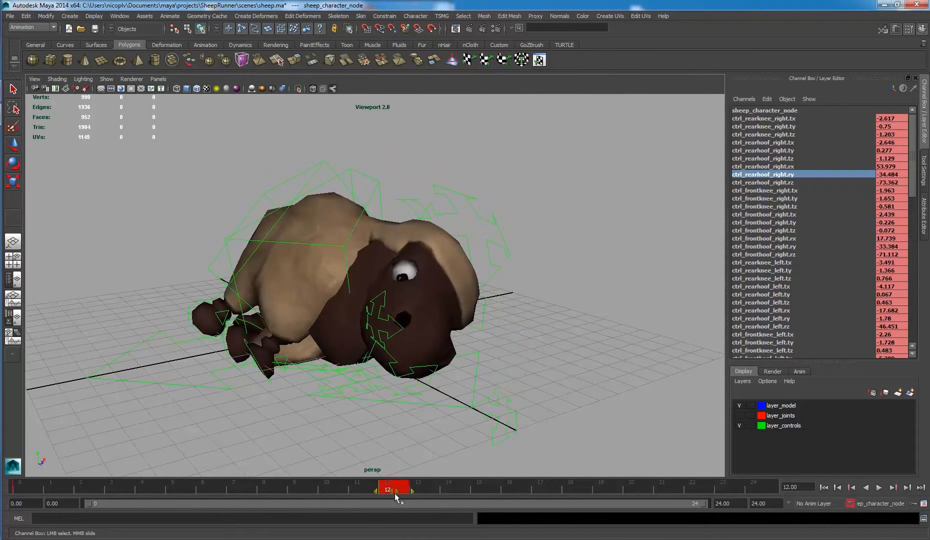
Move the fallen-pose key from frame 12 to frame 6 and paste a copy of it at frame 12.
drag(396, 489, 239, 491)
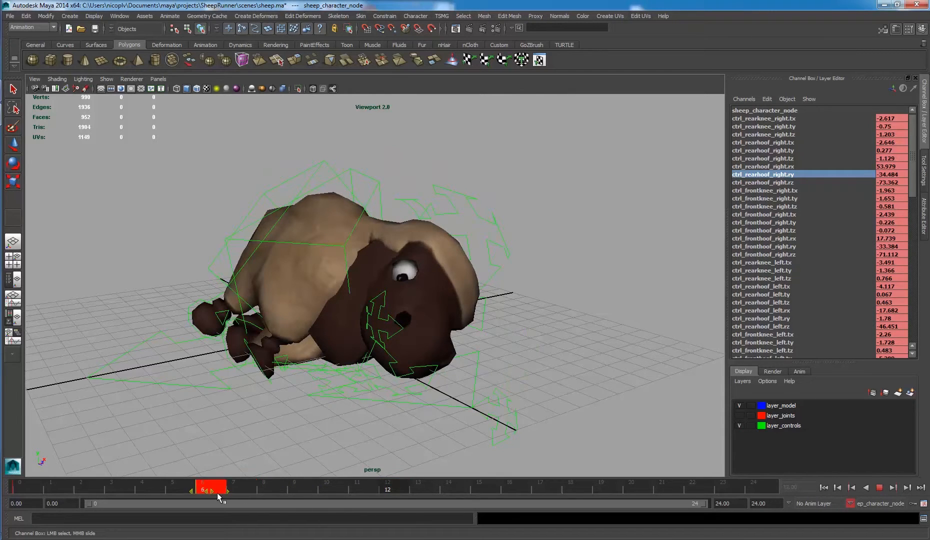
right_click(209, 488)
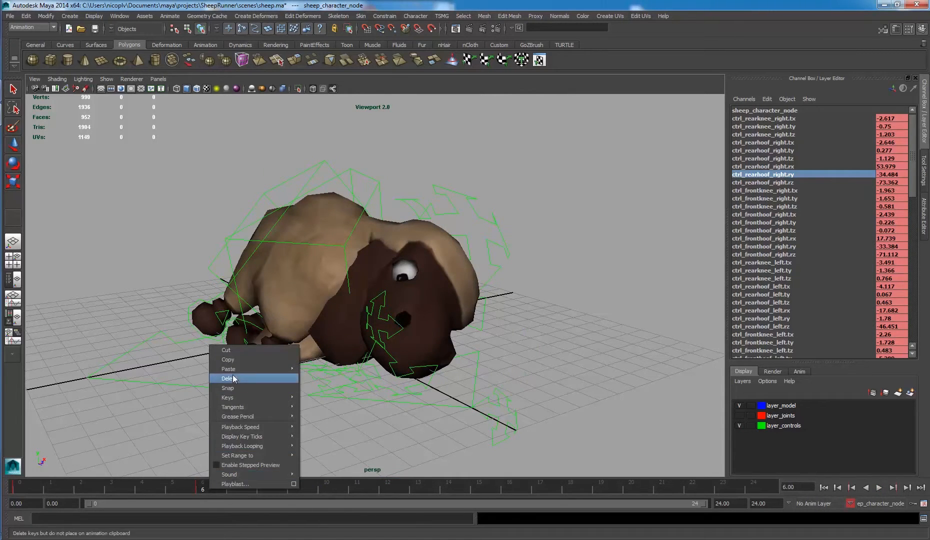
click(235, 358)
click(399, 489)
right_click(398, 489)
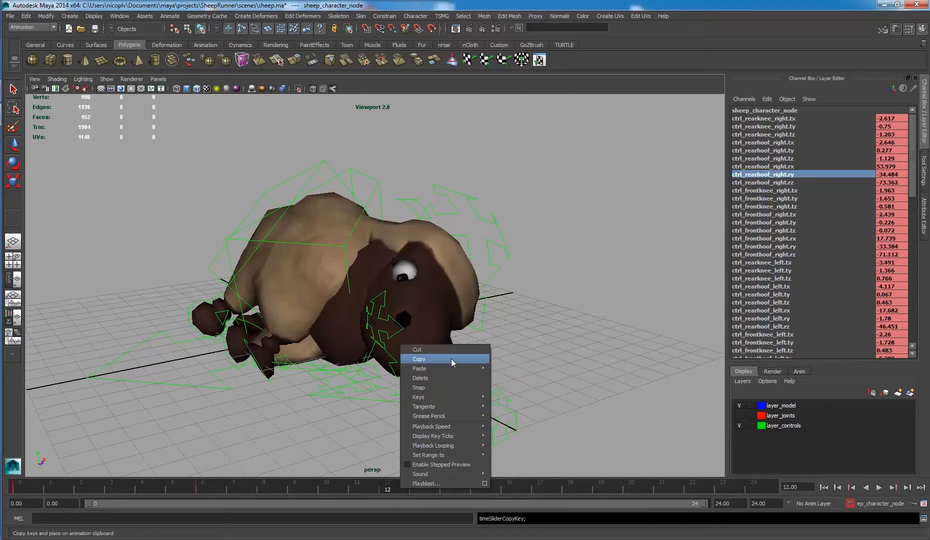
mouse_move(448, 369)
click(507, 374)
Play back the animation and move the fallen-pose key from frame 6 to frame 7.
key(alt+v)
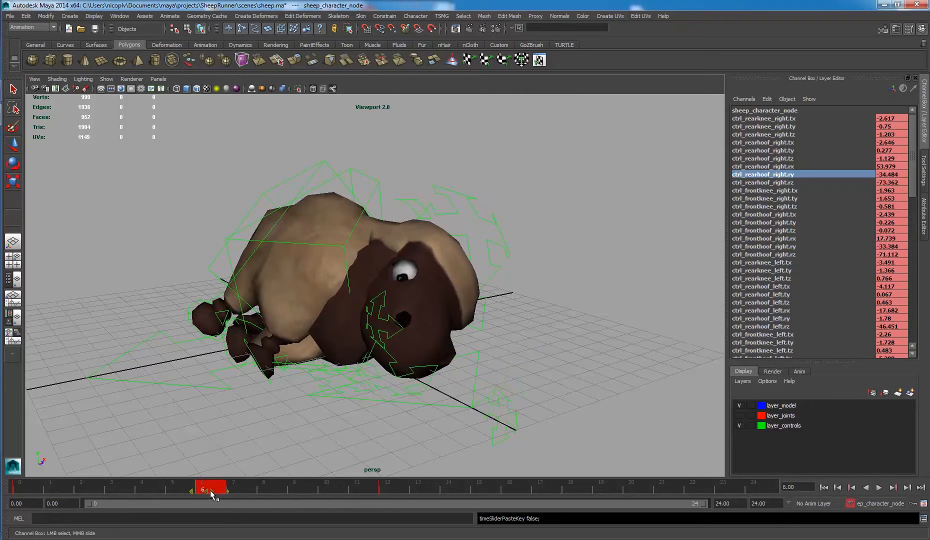
mouse_move(210, 490)
mouse_down()
mouse_move(300, 488)
mouse_move(233, 486)
mouse_up()
Select all the character's animation curves in the Graph Editor and apply auto tangents to their keys.
click(165, 15)
mouse_move(160, 50)
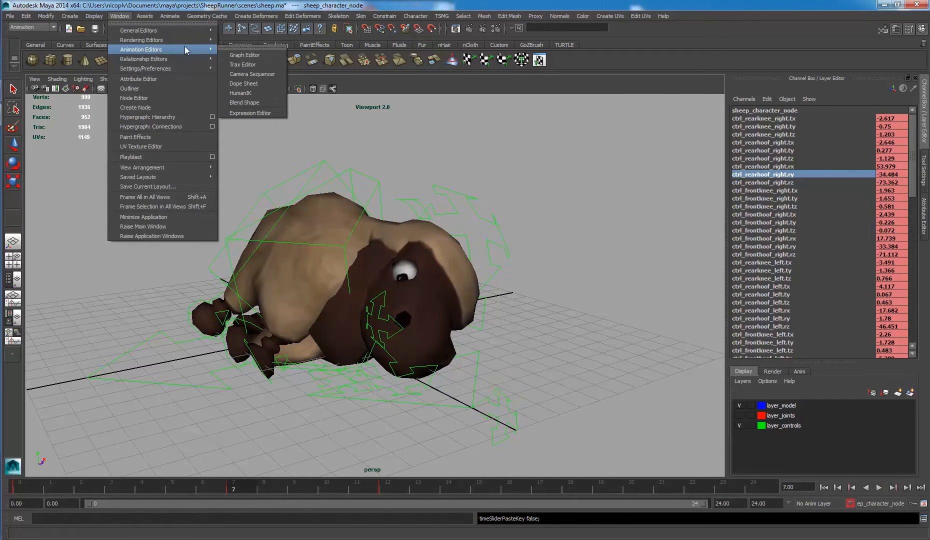
click(245, 55)
key(f)
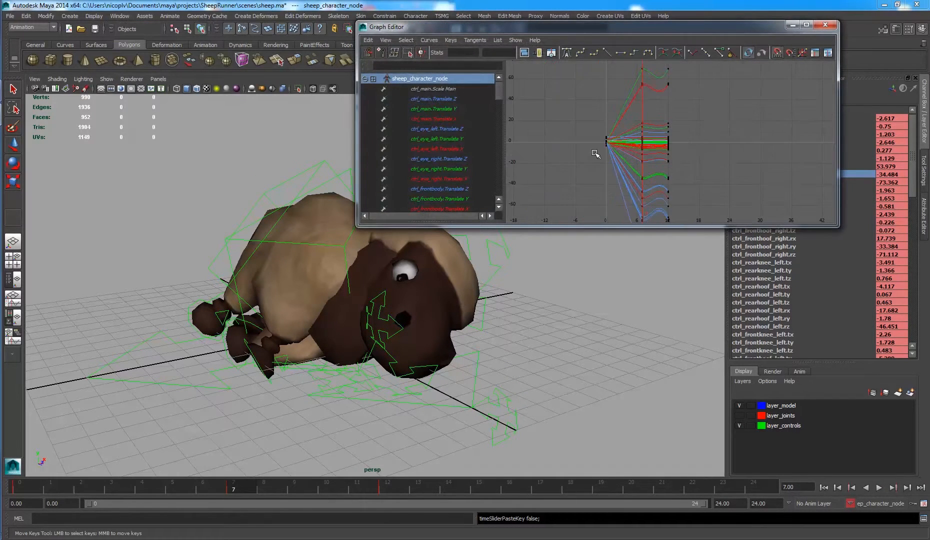
drag(665, 157, 710, 225)
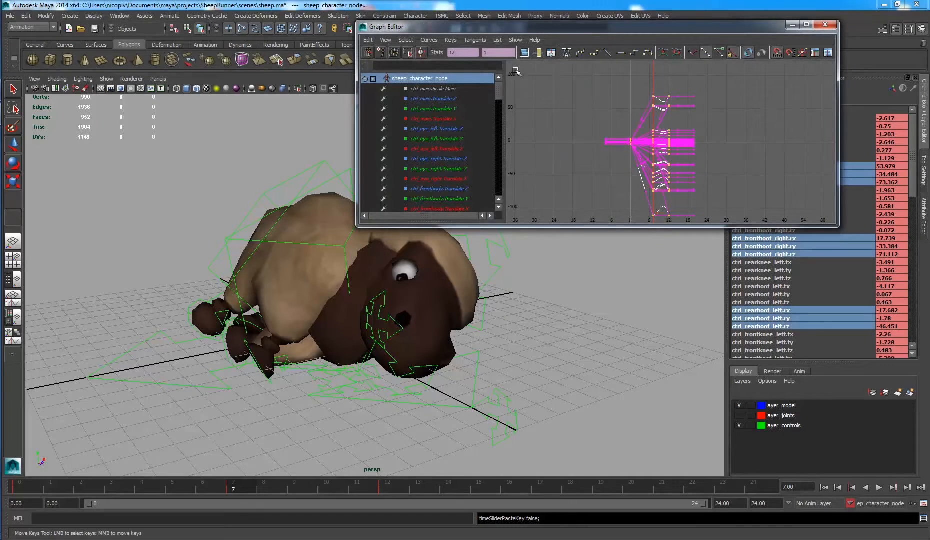
click(567, 53)
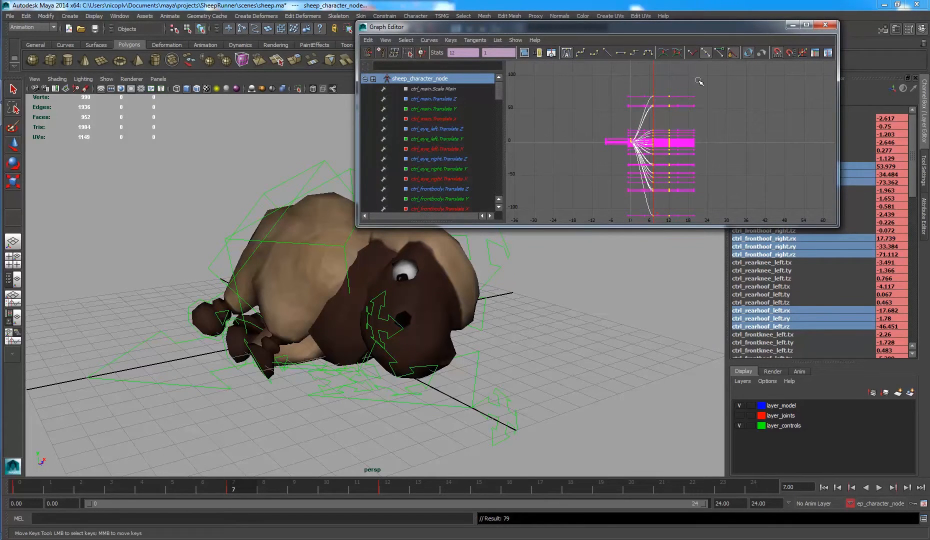
click(699, 79)
click(792, 25)
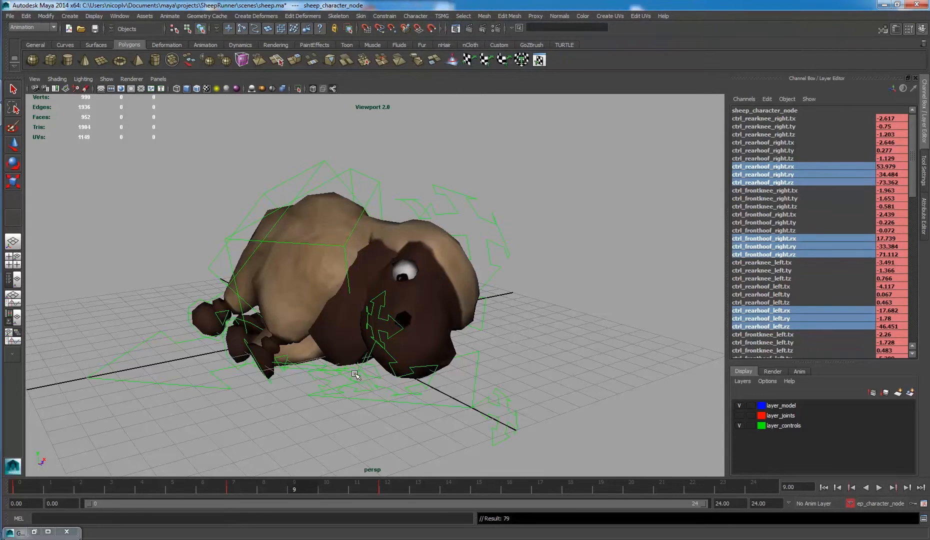
At frame 9, select the front and rear body controls and lift the sheep's body slightly.
alt+drag(355, 374, 325, 222)
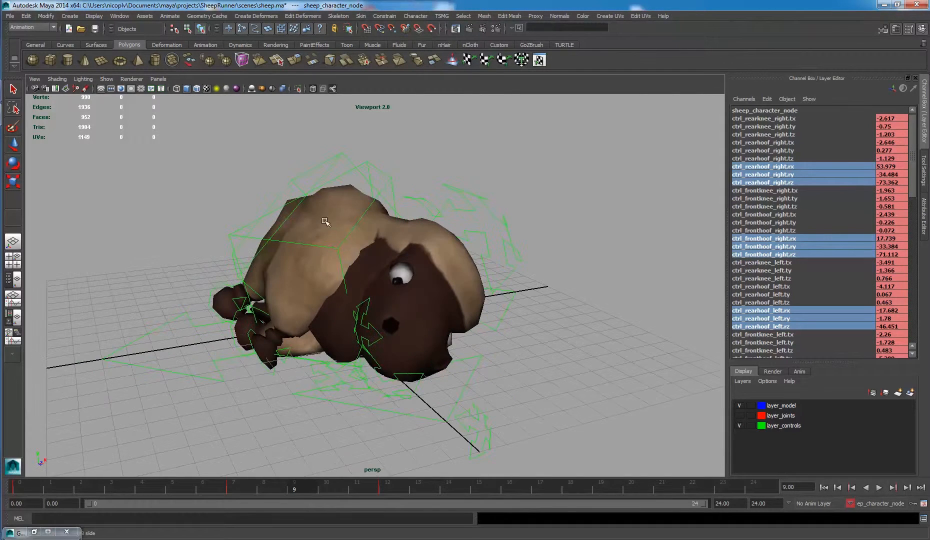
click(318, 139)
drag(374, 166, 375, 166)
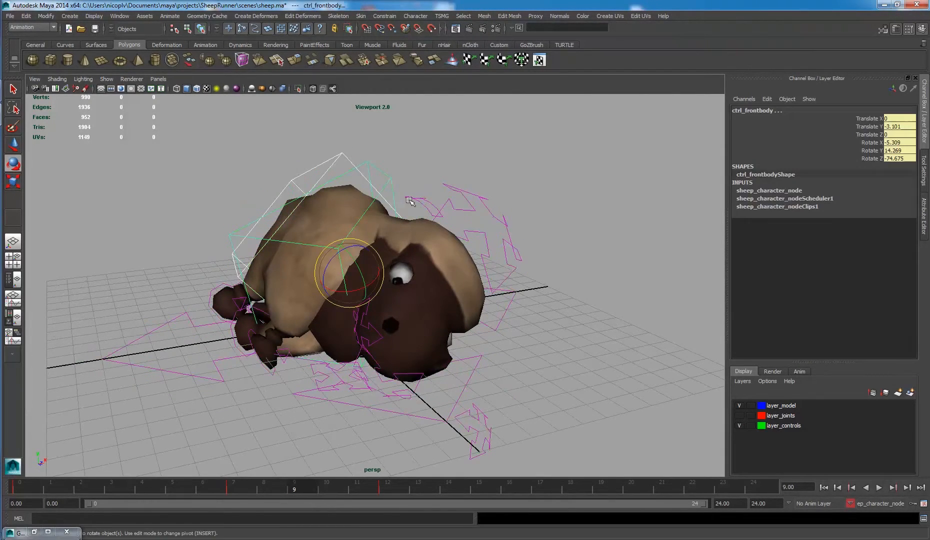
alt+drag(411, 202, 481, 254)
key(w)
key(e)
key(w)
alt+drag(371, 286, 371, 358)
Raise the left and right ear-end controls, placing the left one at Translate X 3.054 and Translate Y -2.79.
click(355, 356)
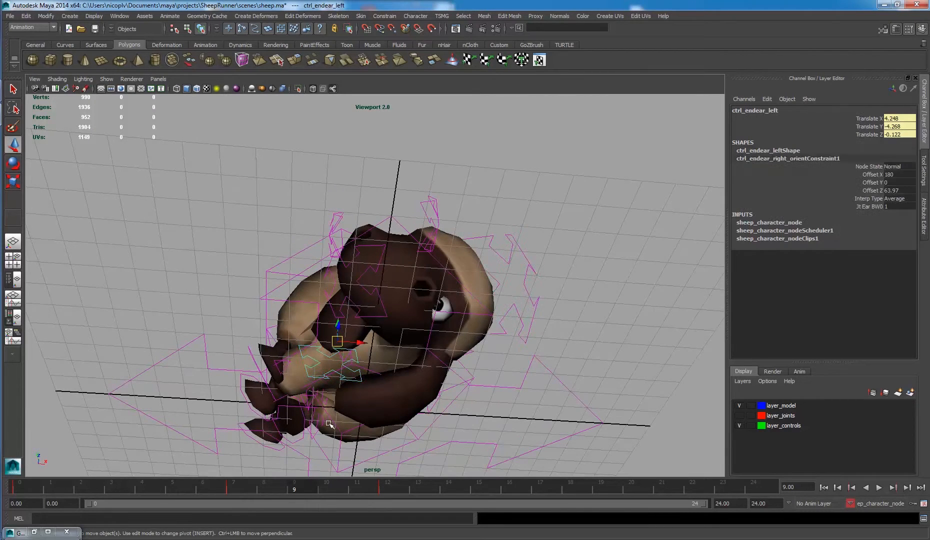
alt+drag(319, 429, 350, 374)
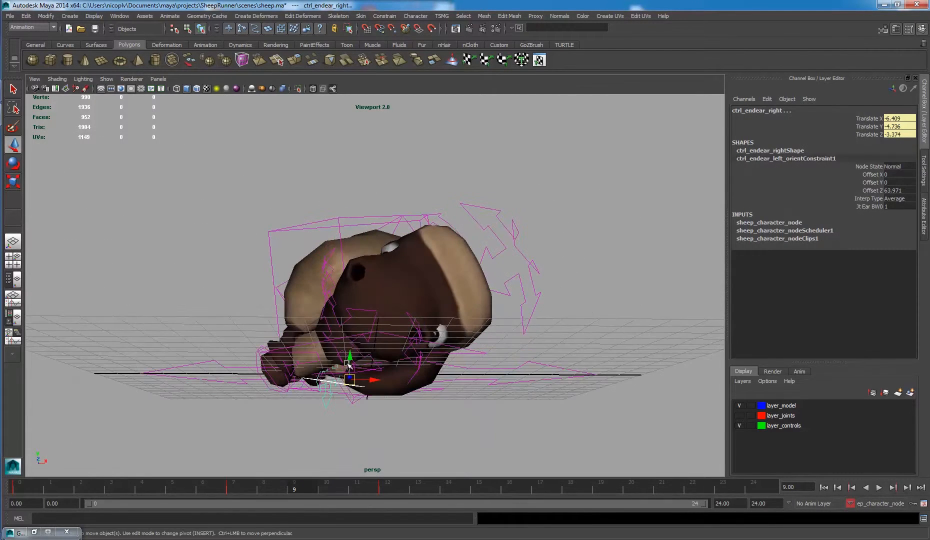
click(348, 341)
mouse_move(348, 334)
alt+mouse_down()
mouse_move(384, 343)
mouse_move(344, 346)
alt+mouse_up()
click(358, 348)
click(343, 345)
drag(341, 314, 502, 318)
alt+drag(272, 316, 353, 350)
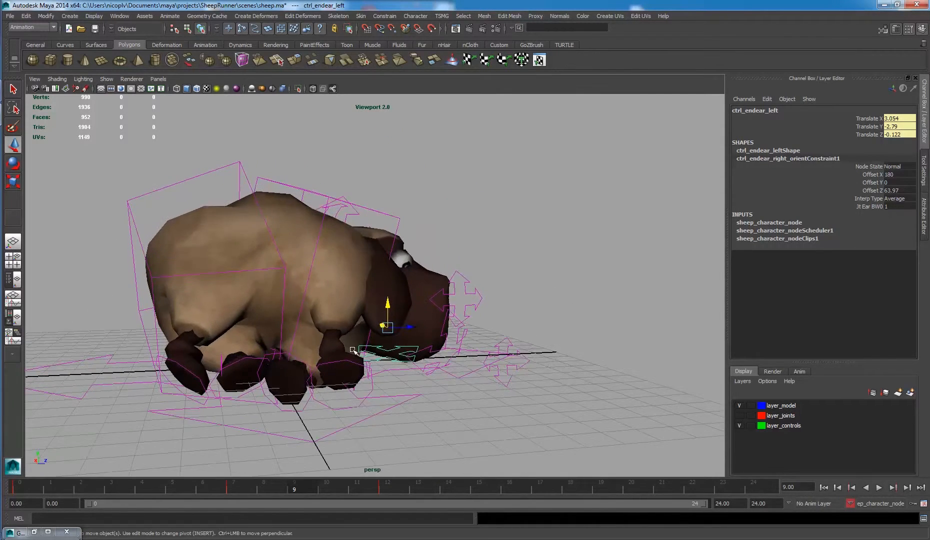
Raise the right hooves to Translate Y 2.332 rear and 1.828 front, and the right knees to 1.749 rear and 0.846 front.
click(357, 361)
click(201, 378)
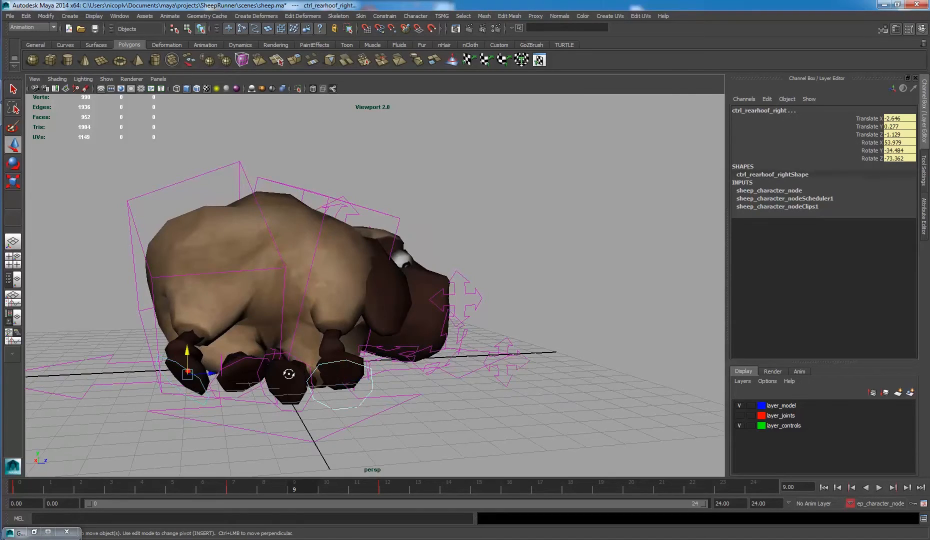
alt+drag(201, 379, 305, 274)
alt+right_drag(305, 274, 425, 340)
alt+middle_drag(425, 340, 478, 312)
click(281, 397)
alt+drag(281, 397, 251, 364)
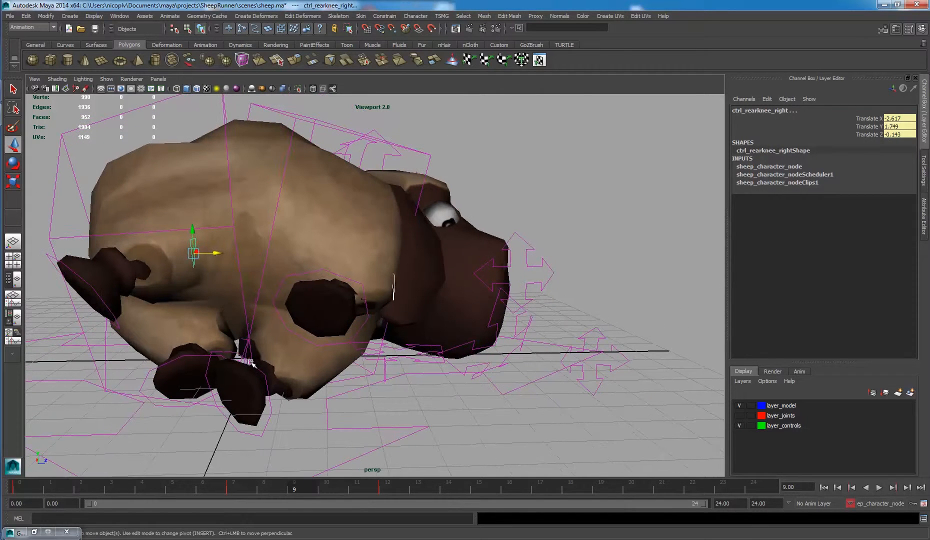
Raise the left hoof controls slightly, bringing the rear left hoof to Translate Y 0.791.
click(250, 362)
alt+drag(182, 356, 252, 349)
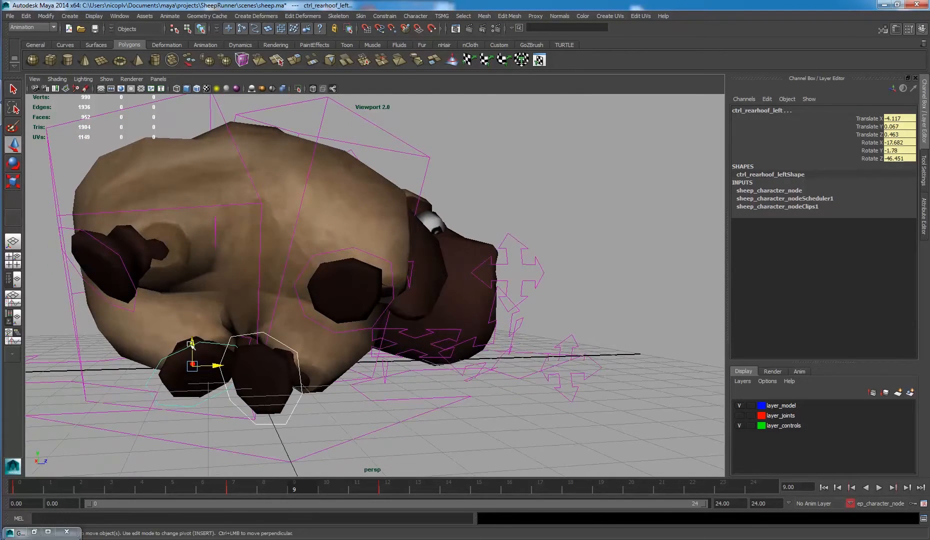
drag(192, 344, 190, 309)
scroll(307, 308, down, 5)
alt+drag(307, 308, 206, 293)
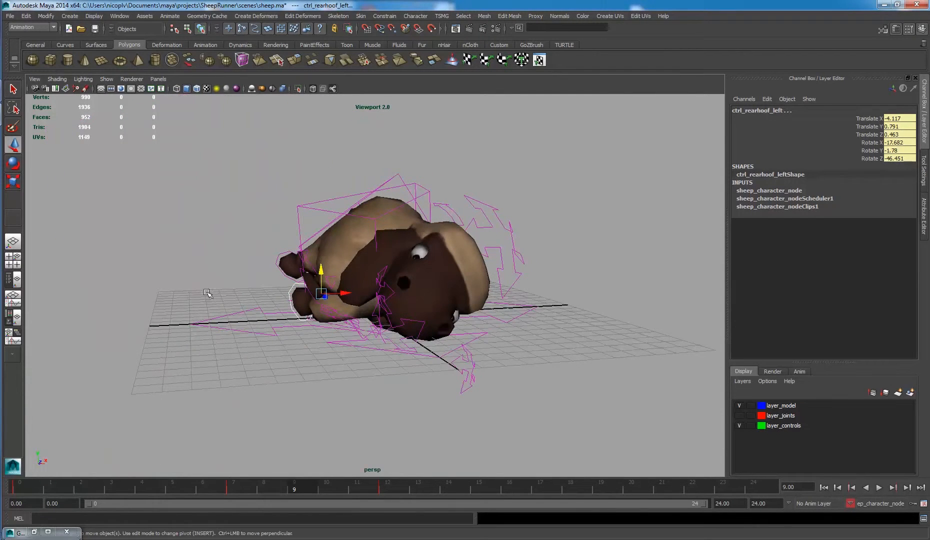
Select the sheep character set node and key all its channels at frame 9.
click(422, 18)
mouse_move(484, 102)
click(540, 107)
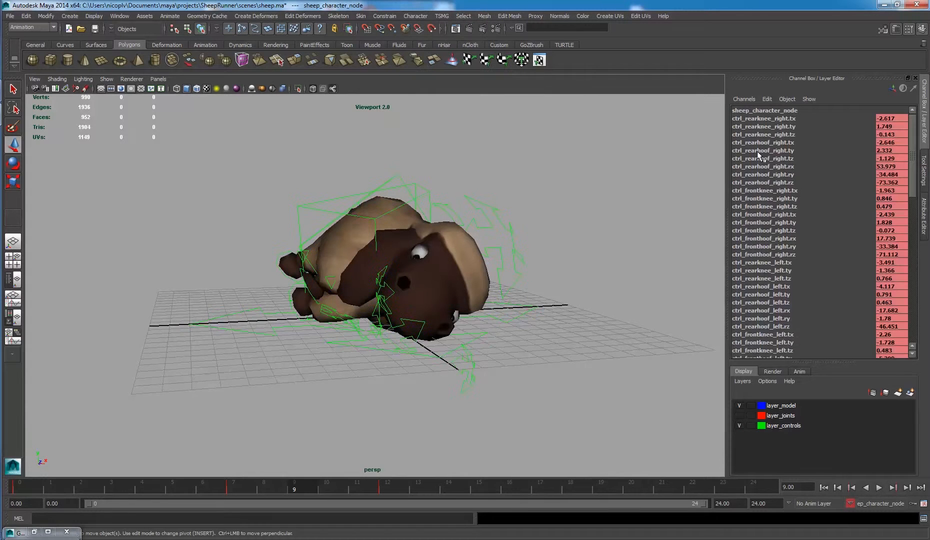
click(758, 151)
right_click(757, 152)
click(794, 178)
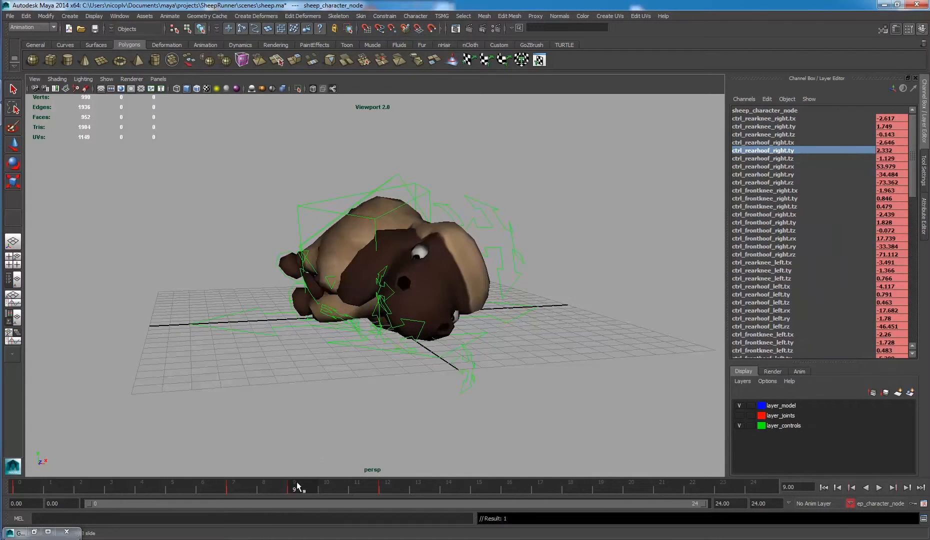
Play back the collapse from frame 0 to check the bounce pose keyed at frame 9.
key(alt+v)
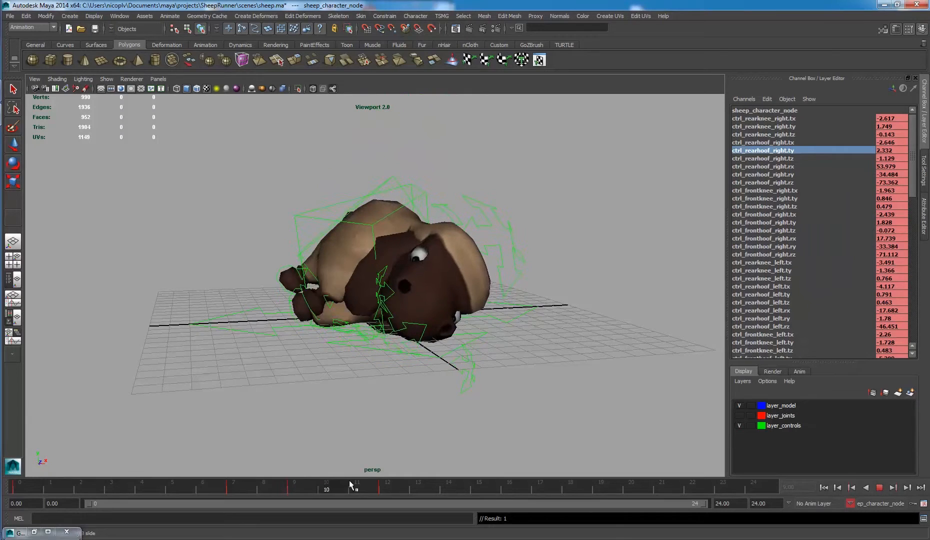
click(824, 488)
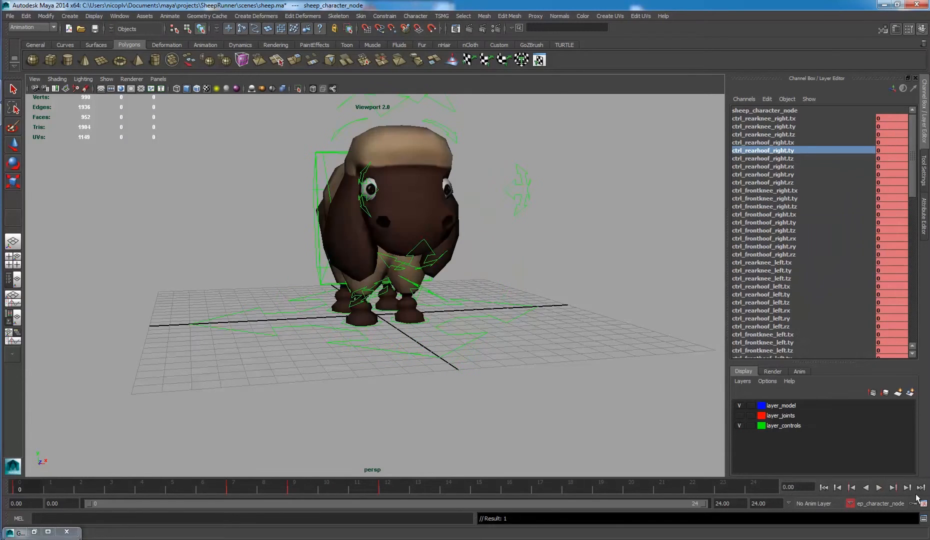
click(880, 488)
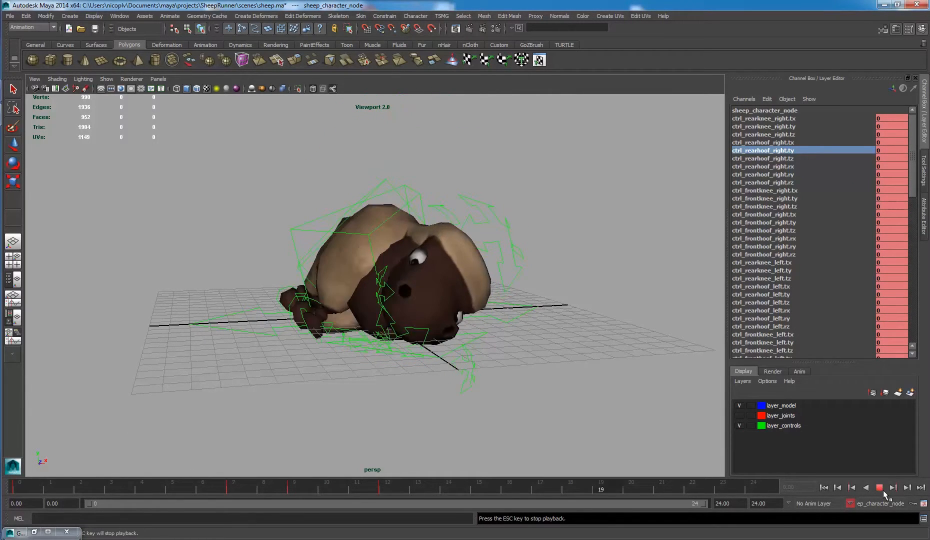
click(881, 489)
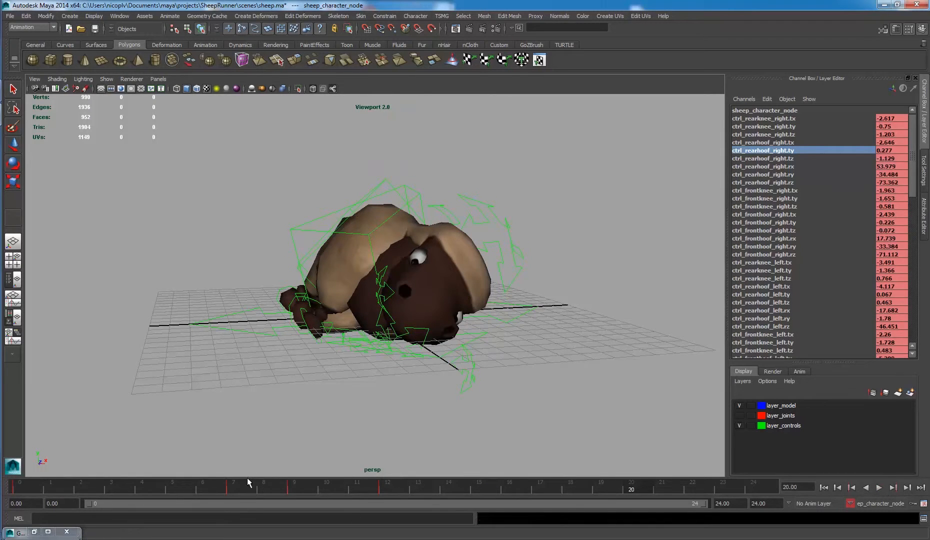
Move the first fallen-pose key from frame 7 to frame 5 and play back the animation.
drag(245, 491, 184, 491)
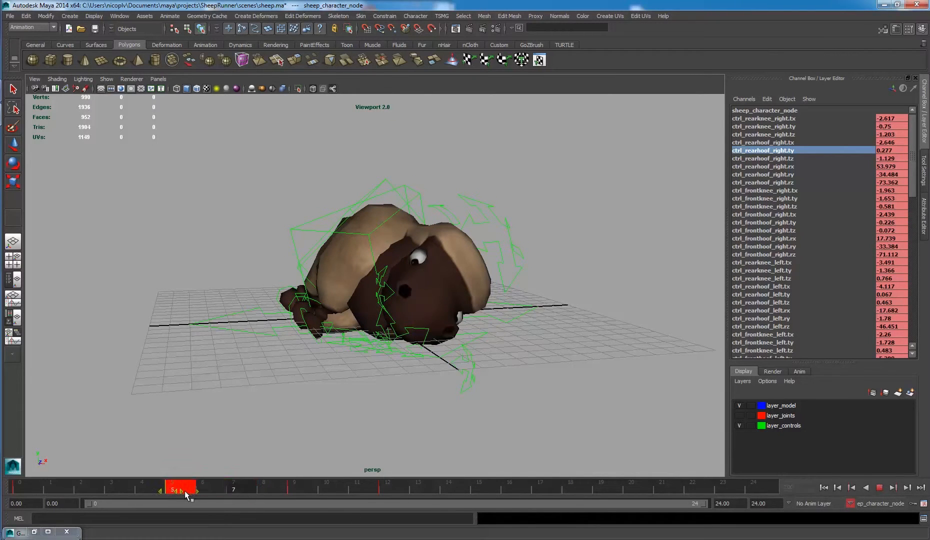
key(alt+v)
drag(335, 490, 15, 485)
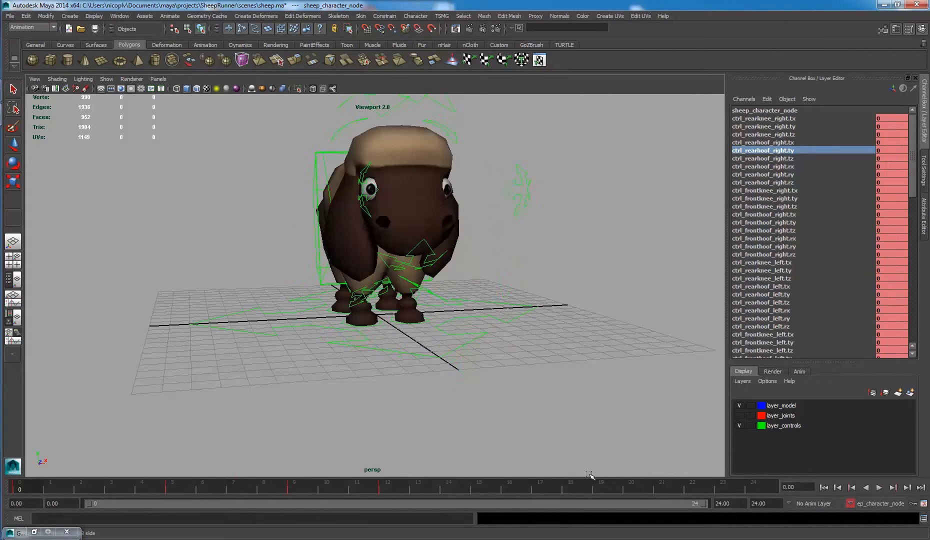
click(879, 487)
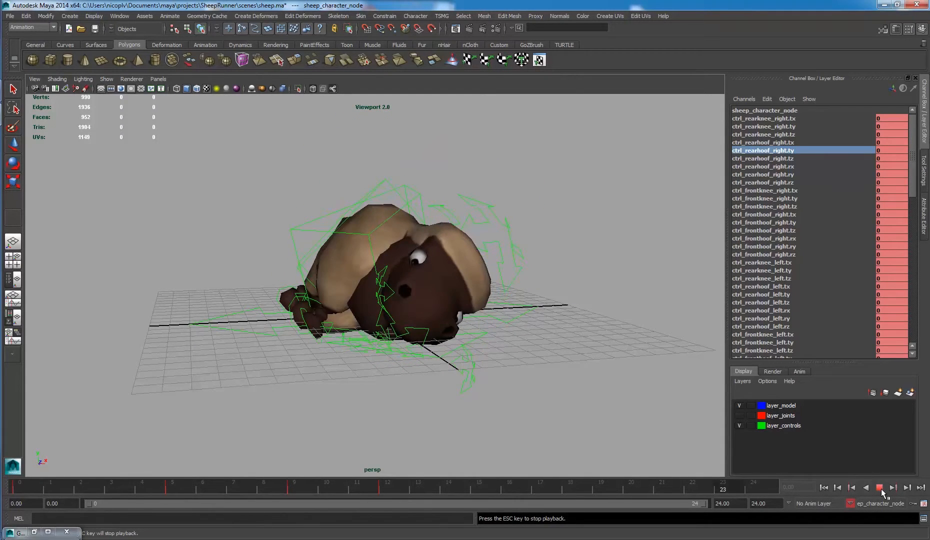
click(879, 487)
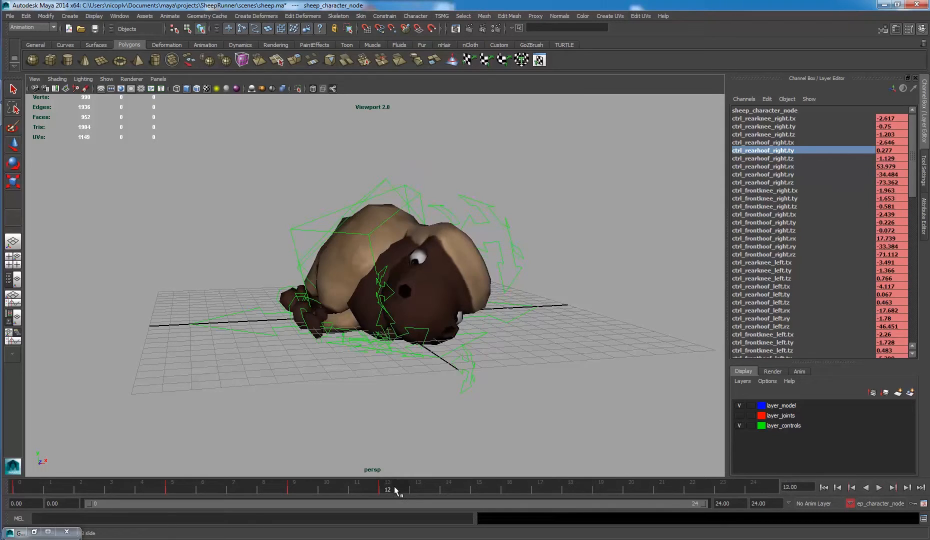
Retime the final pose from frame 12 to 16, the bounce from 9 to 10, and the first impact from 5 to 6.
drag(398, 494, 528, 492)
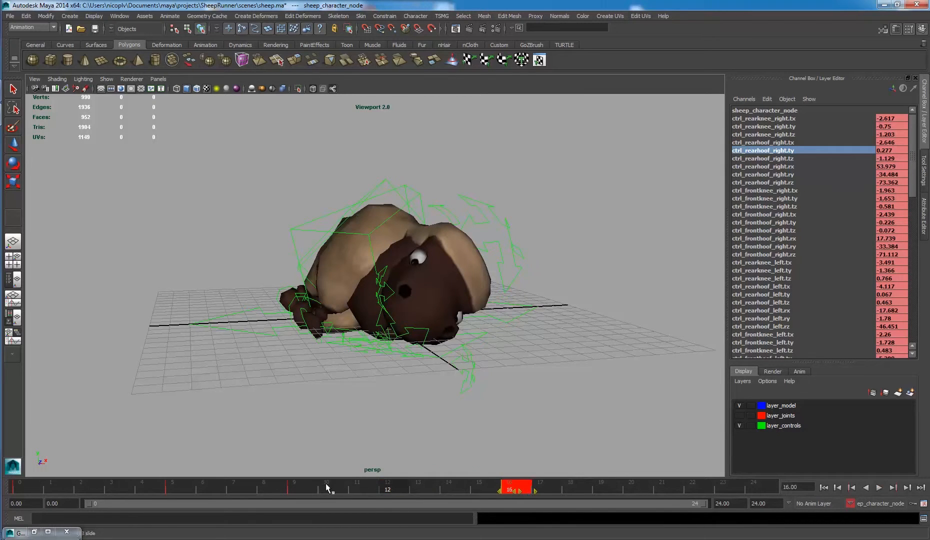
double_click(304, 490)
click(305, 487)
shift+click(307, 489)
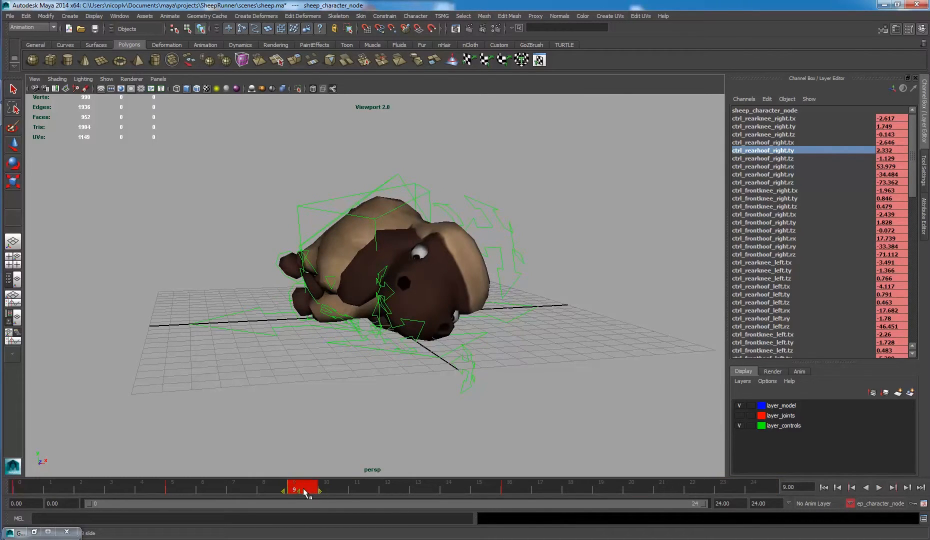
drag(307, 491, 204, 492)
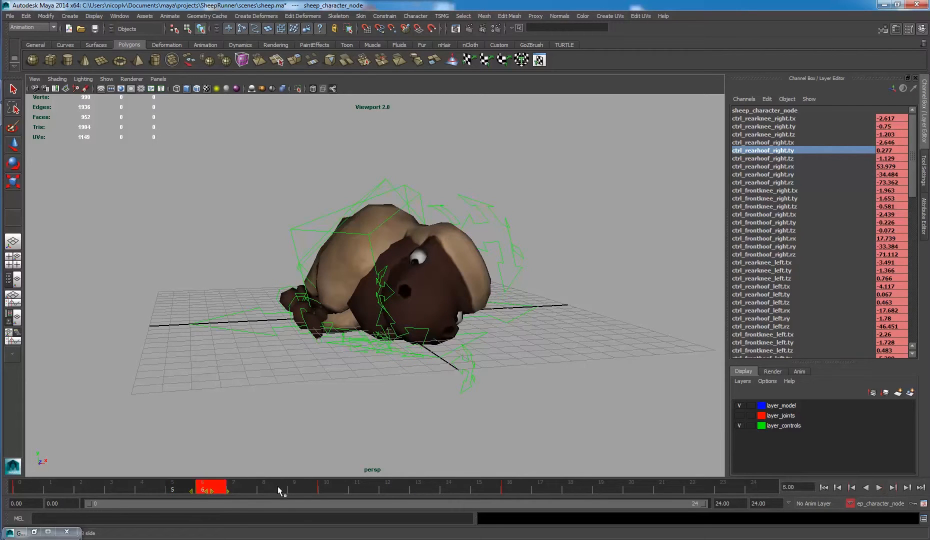
drag(278, 489, 11, 476)
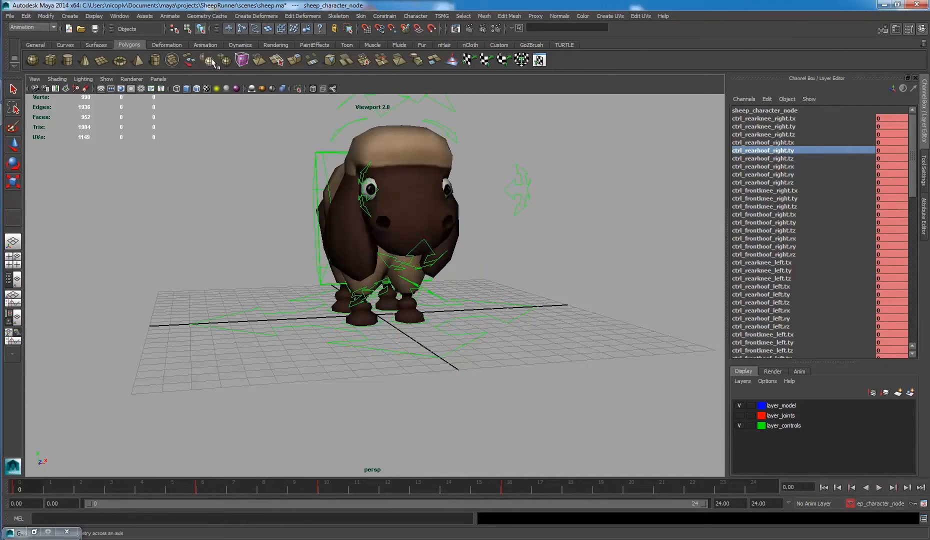
Reapply auto tangents to all the retimed character curves in the Graph Editor.
click(137, 17)
mouse_move(120, 17)
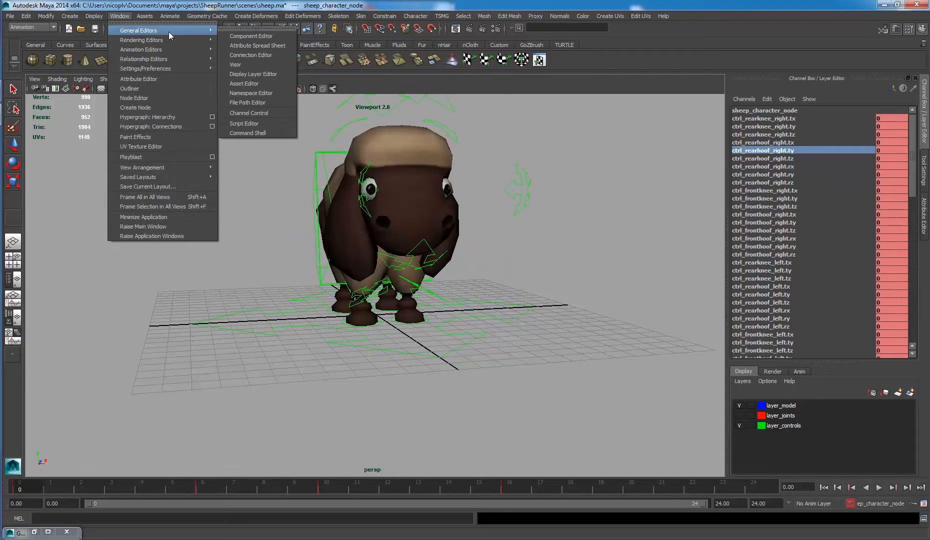
mouse_move(172, 50)
click(240, 55)
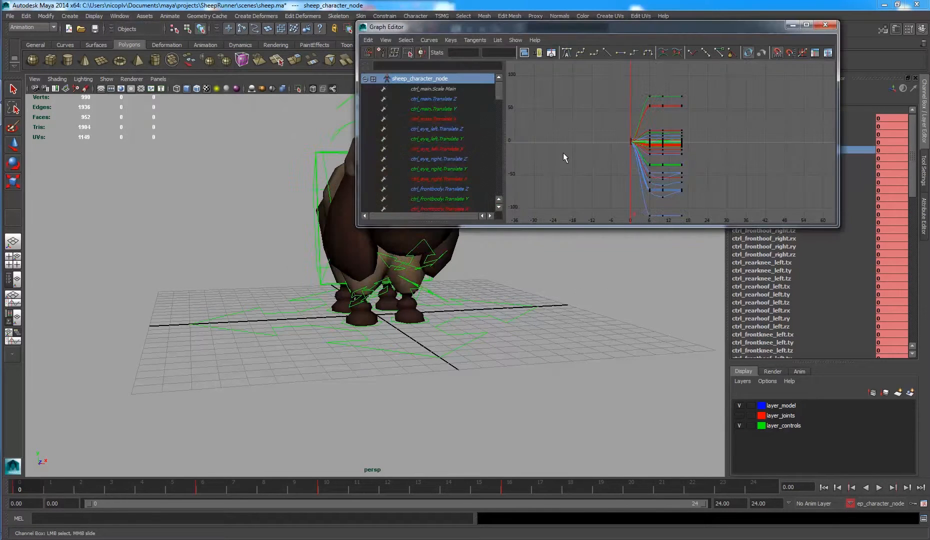
drag(567, 80, 718, 219)
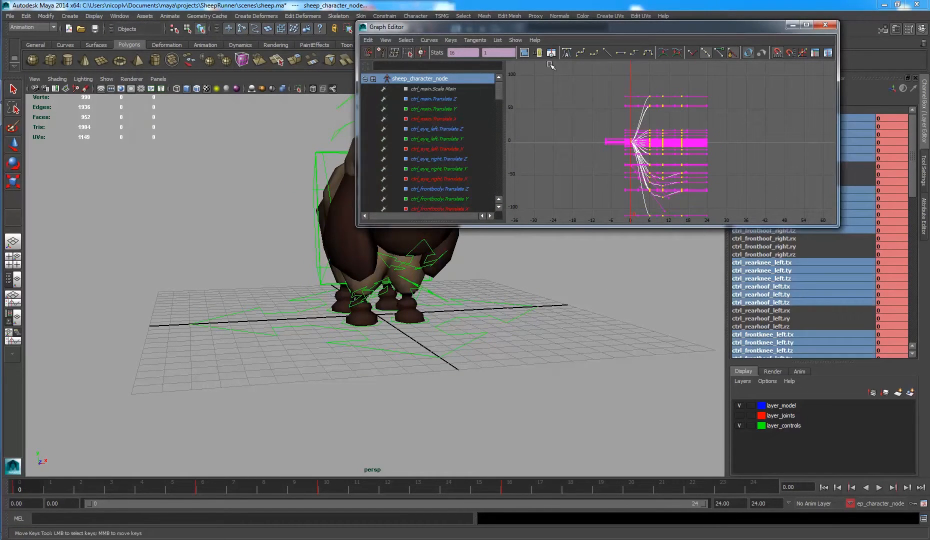
click(566, 53)
click(792, 25)
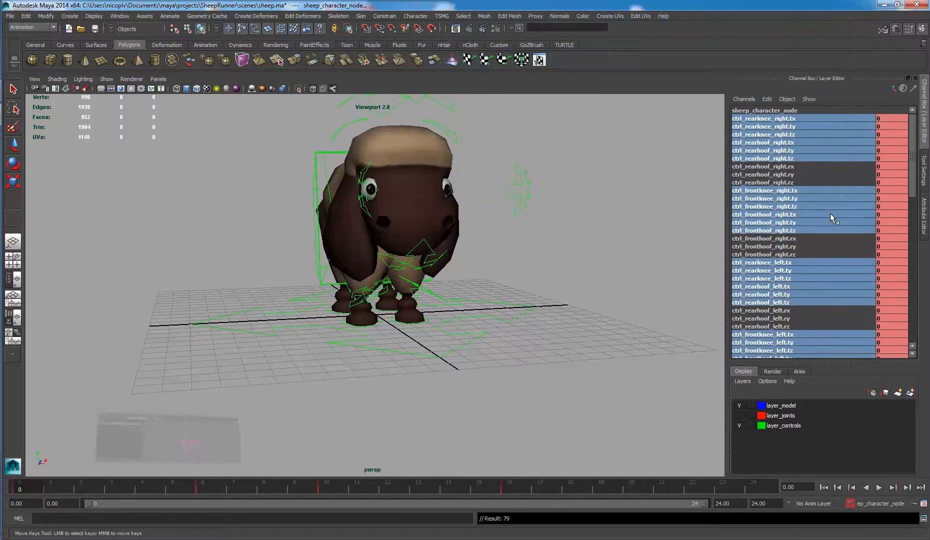
Play back the retimed collapse and check how the bounce settles.
click(878, 487)
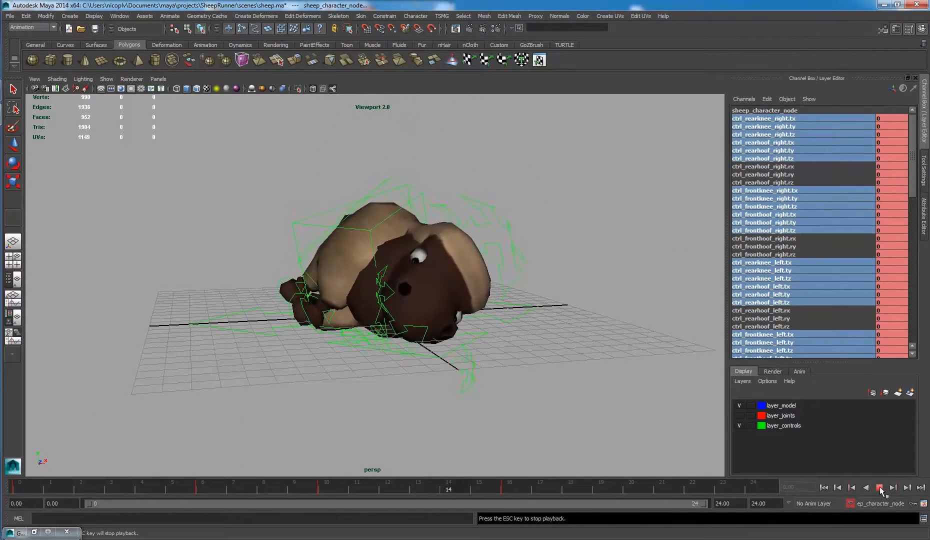
click(879, 487)
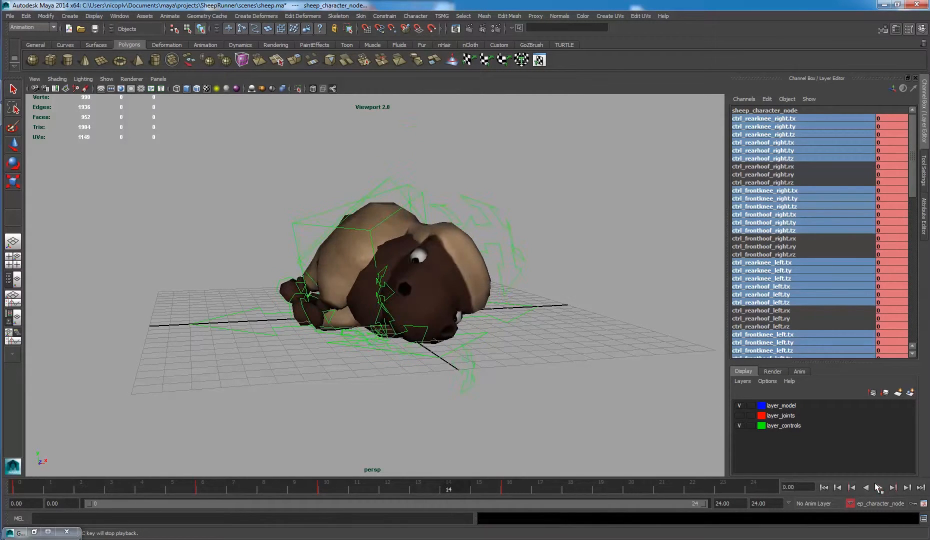
key(alt+v)
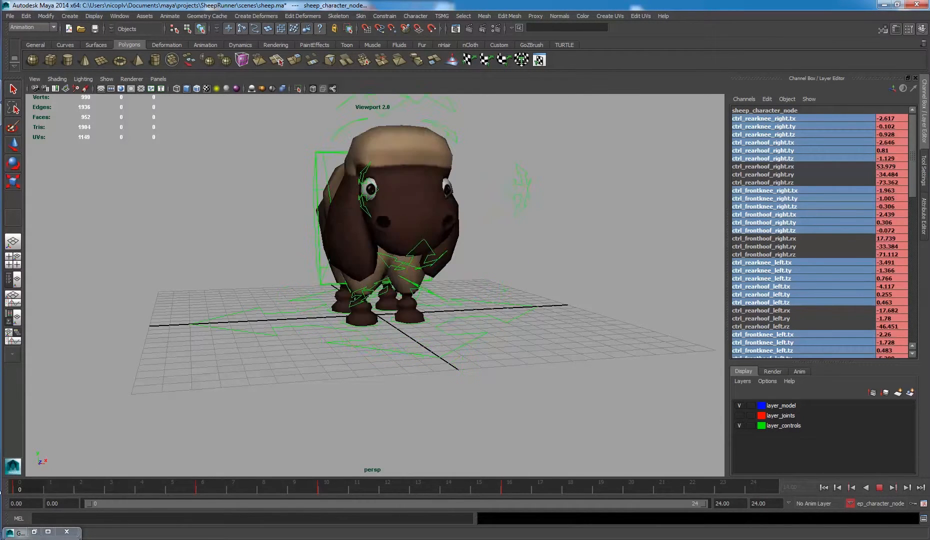
Copy the fallen-pose key at frame 16 and paste it at frame 24.
drag(29, 482, 13, 467)
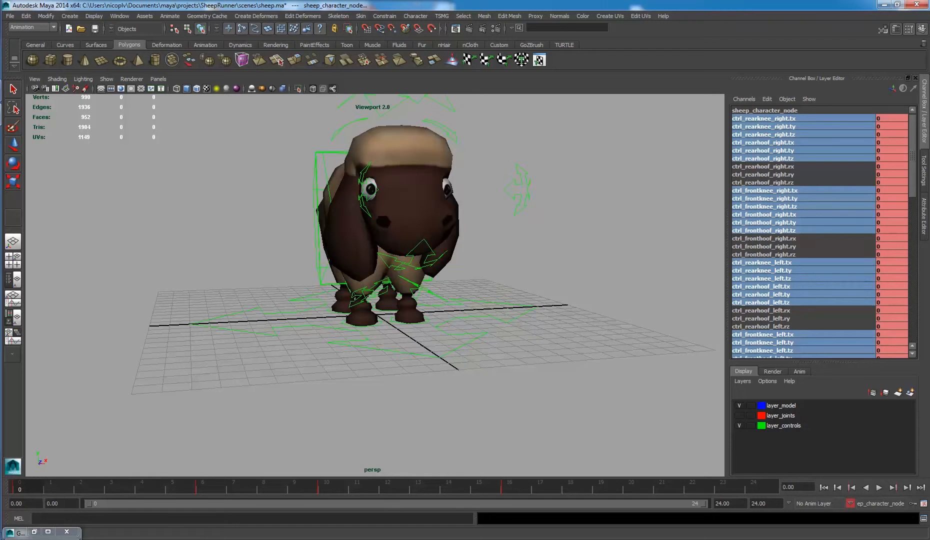
drag(33, 491, 13, 454)
drag(30, 484, 692, 487)
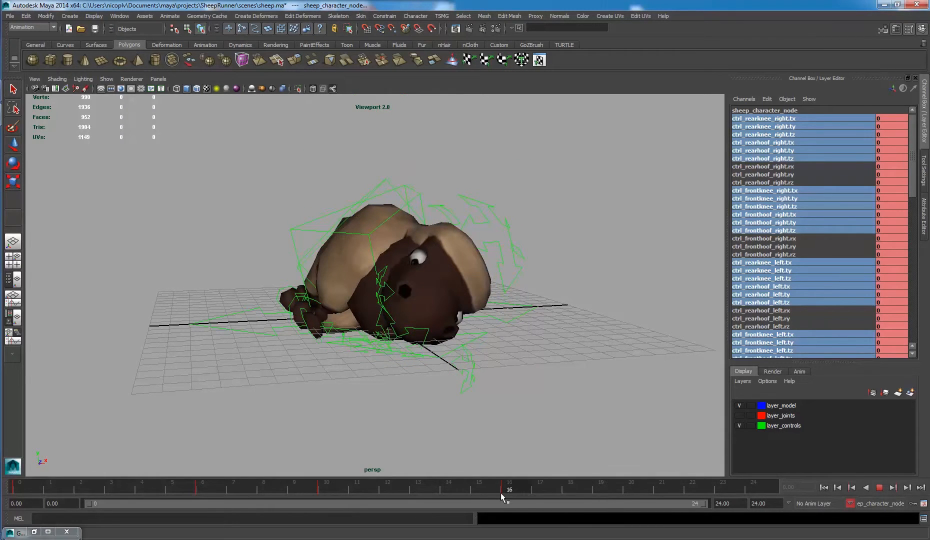
shift+drag(497, 494, 528, 492)
right_click(522, 490)
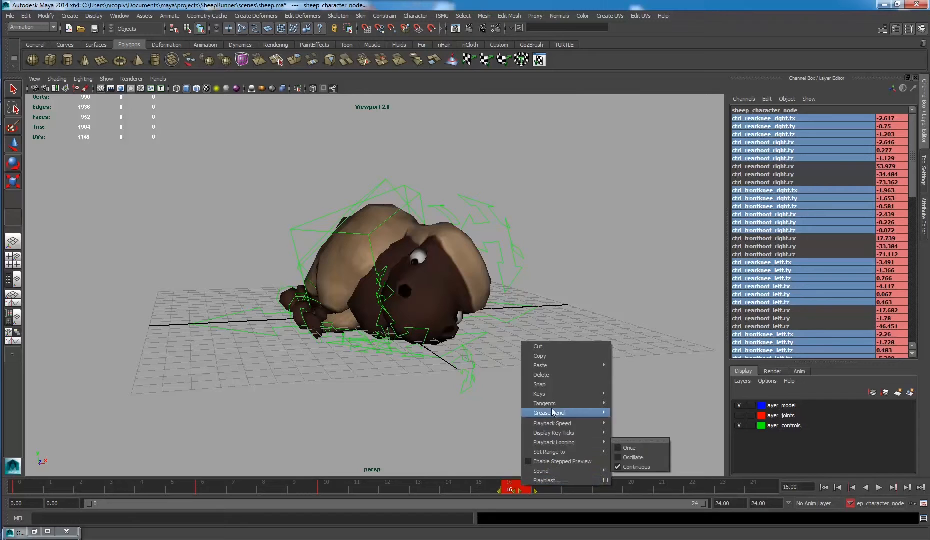
click(562, 358)
click(750, 486)
right_click(750, 486)
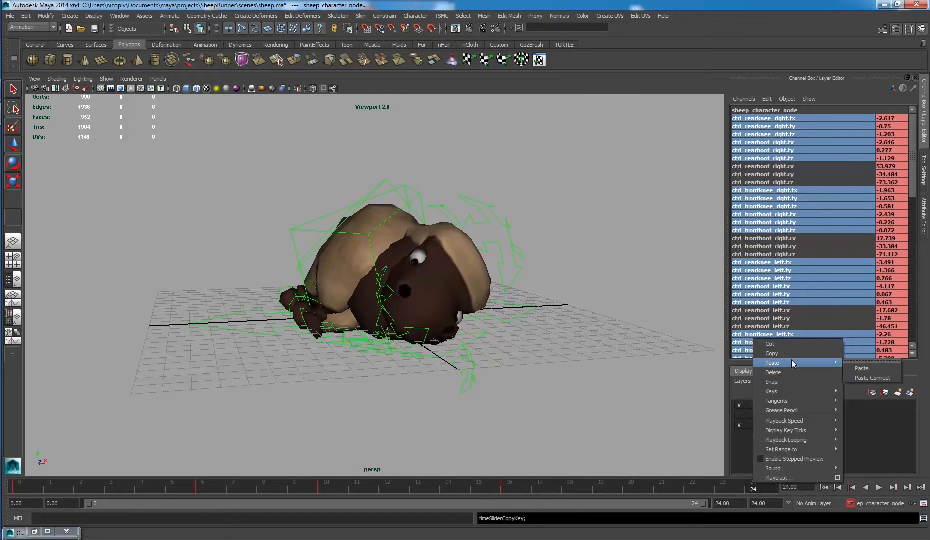
click(854, 367)
right_click(760, 484)
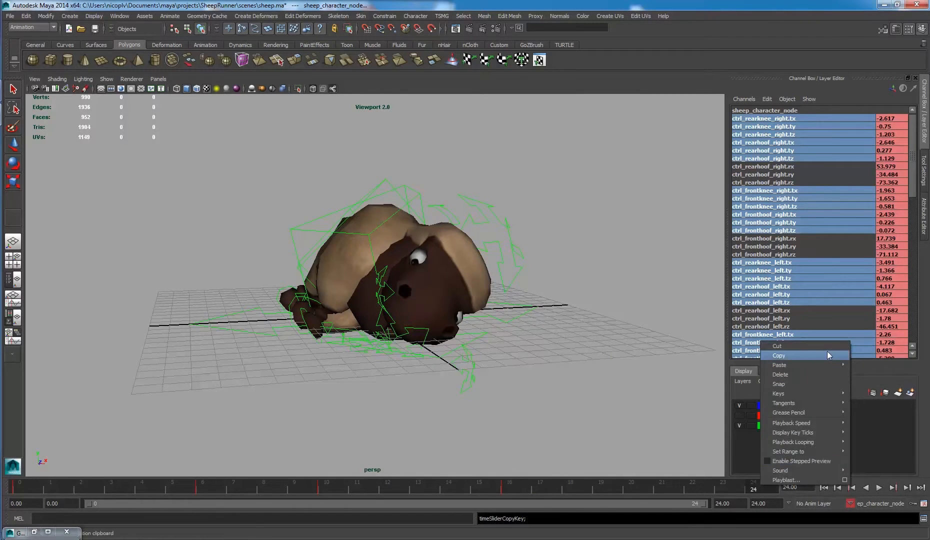
mouse_move(827, 351)
click(865, 367)
Reapply auto tangents to all the sheep character curves, including the new frame 24 keys.
drag(750, 488, 508, 524)
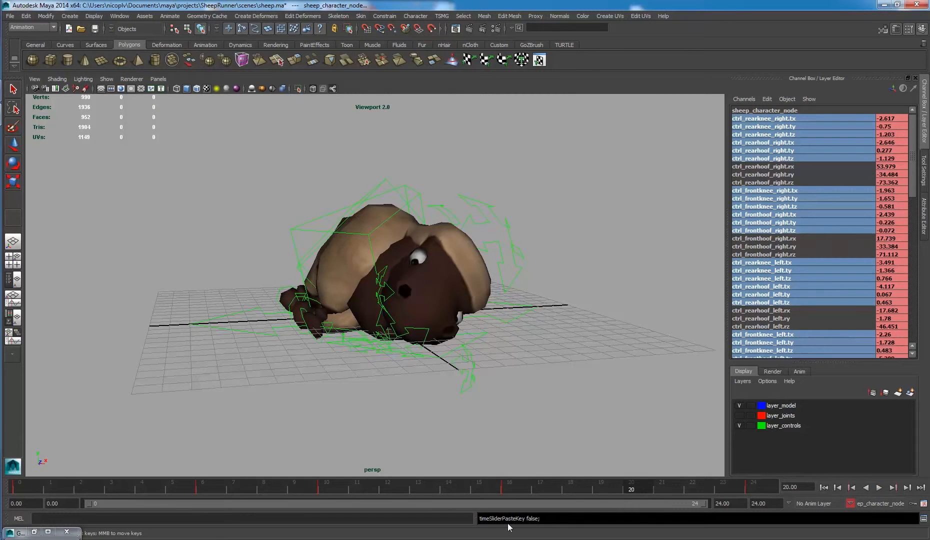
click(37, 532)
alt+right_drag(652, 193, 649, 144)
click(638, 122)
drag(617, 80, 812, 198)
click(598, 52)
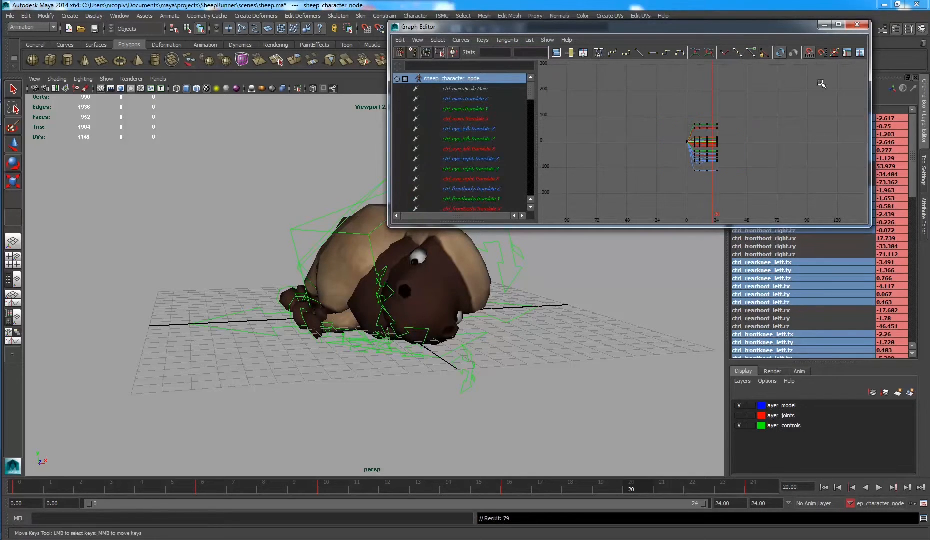
key(f)
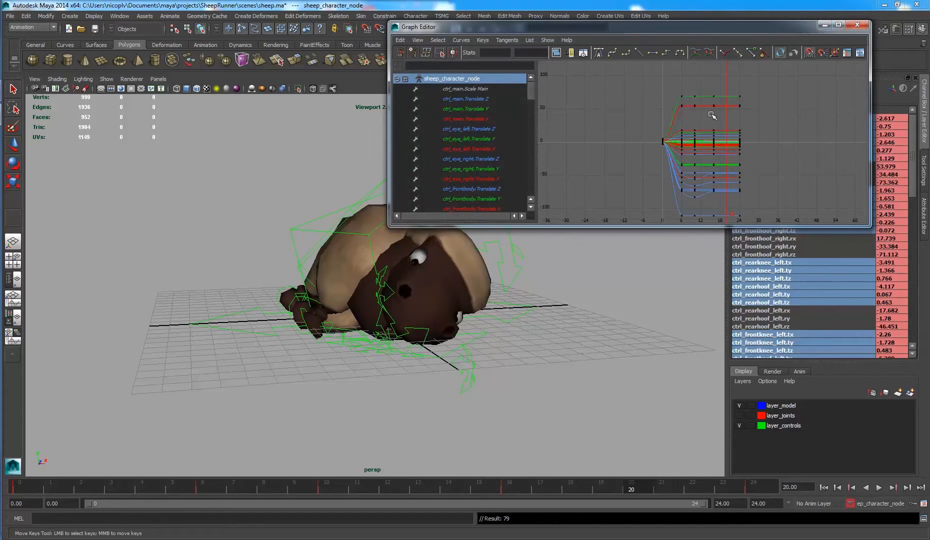
click(824, 26)
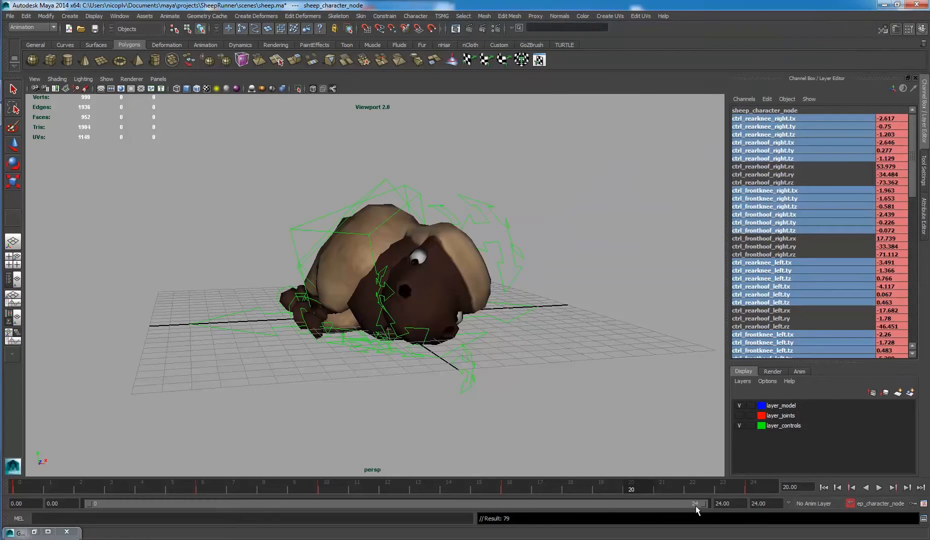
Play back the collapse with the extended hold and inspect the fallen sheep from its side.
key(alt+v)
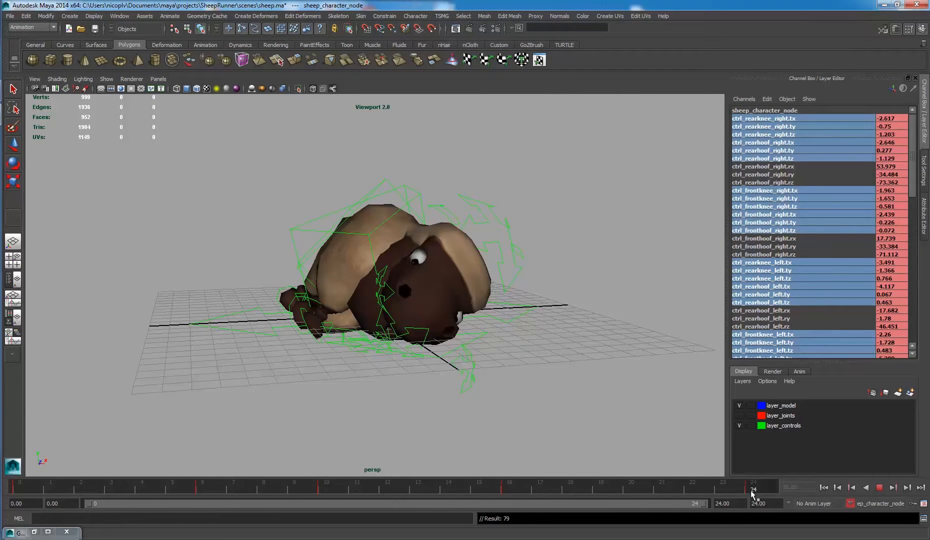
drag(751, 490, 666, 484)
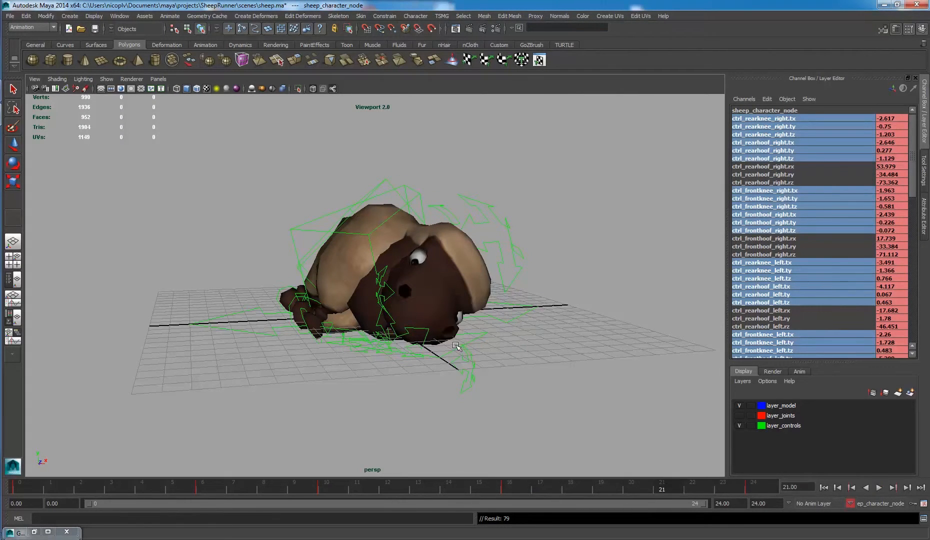
alt+drag(310, 310, 495, 357)
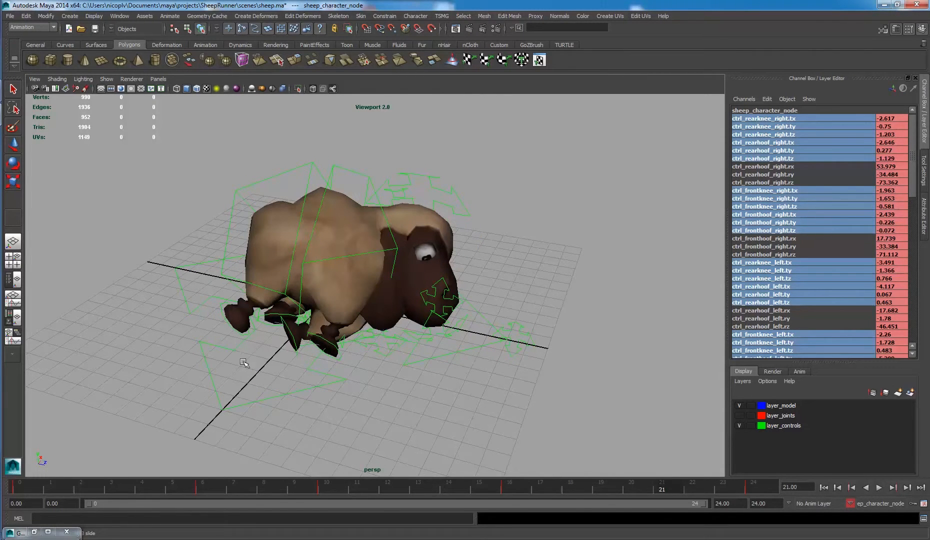
Create an animation clip named Defaite from frames 0 to 24 of the sheep character, and remove it from the Trax Editor track.
click(68, 532)
click(165, 16)
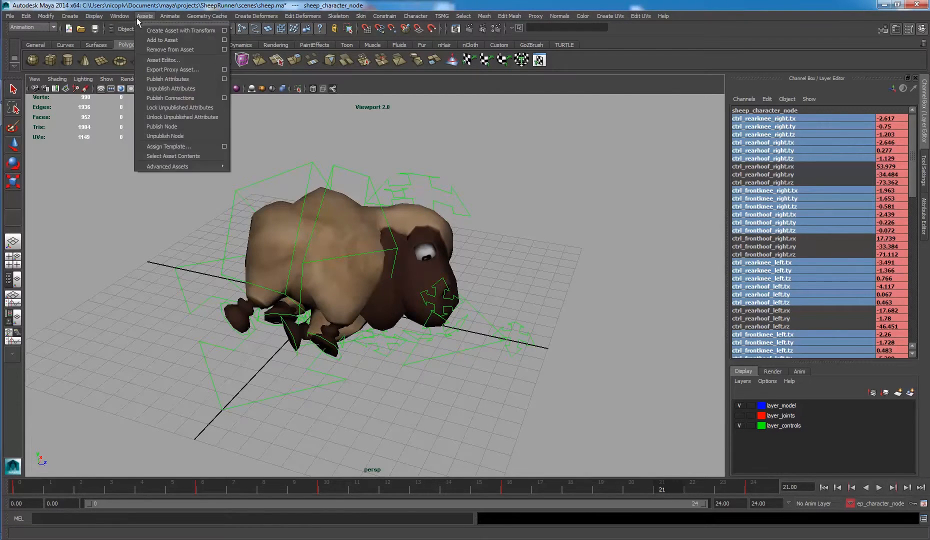
mouse_move(138, 48)
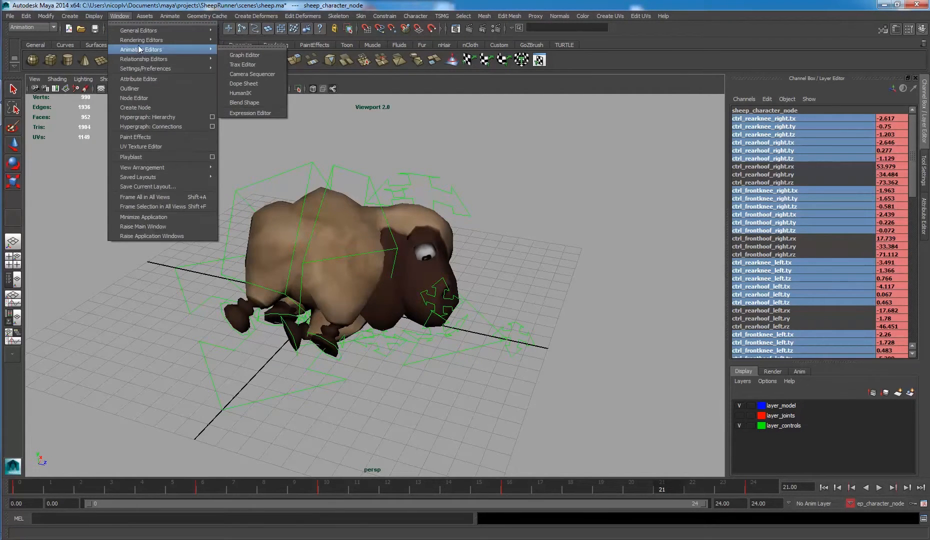
click(243, 64)
click(244, 89)
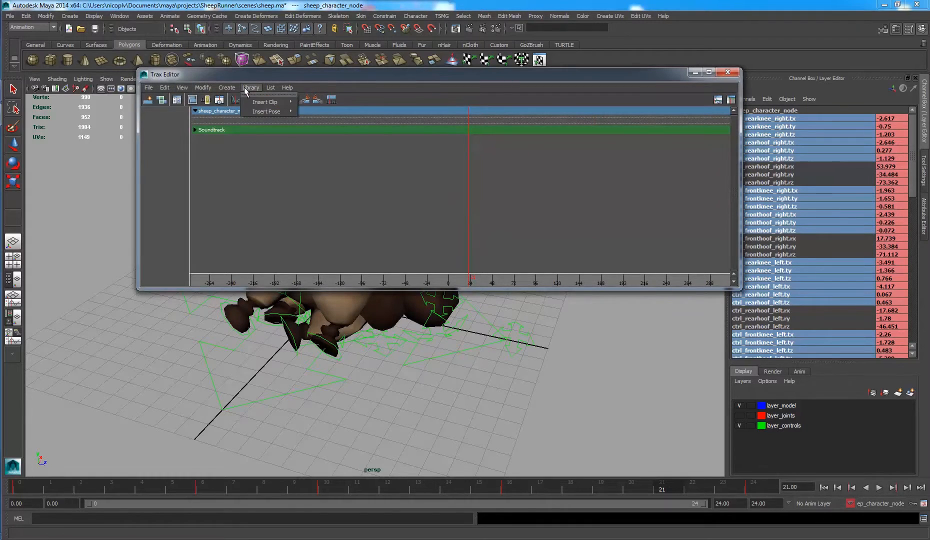
mouse_move(231, 87)
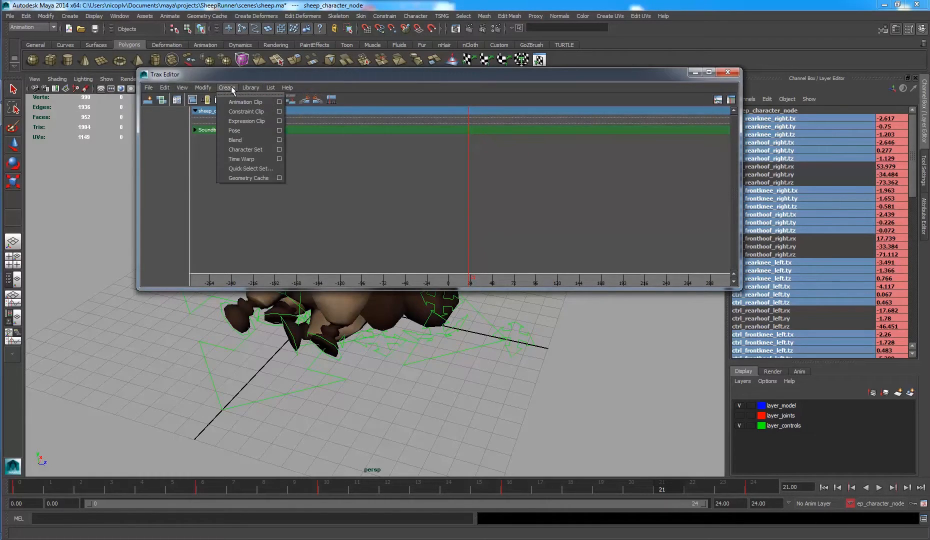
click(279, 102)
drag(621, 110, 571, 104)
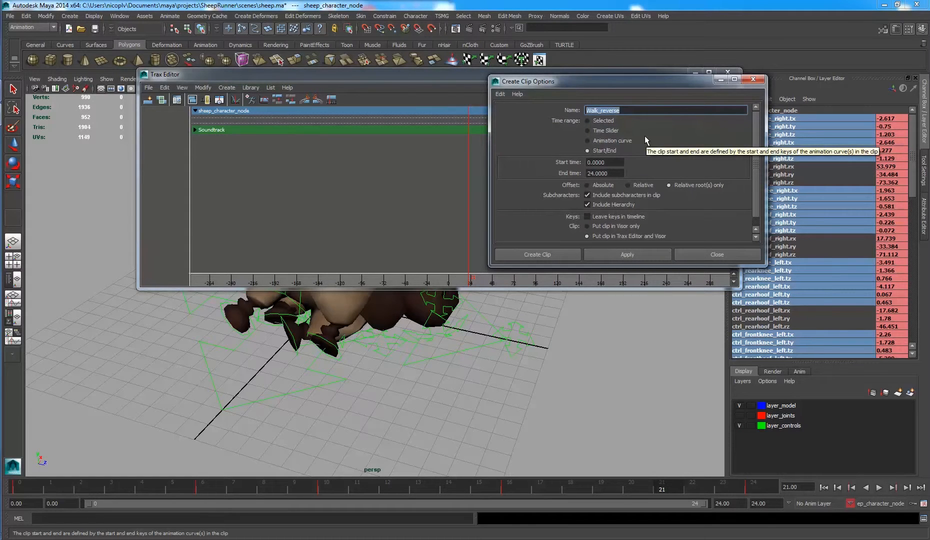
text(Defaite)
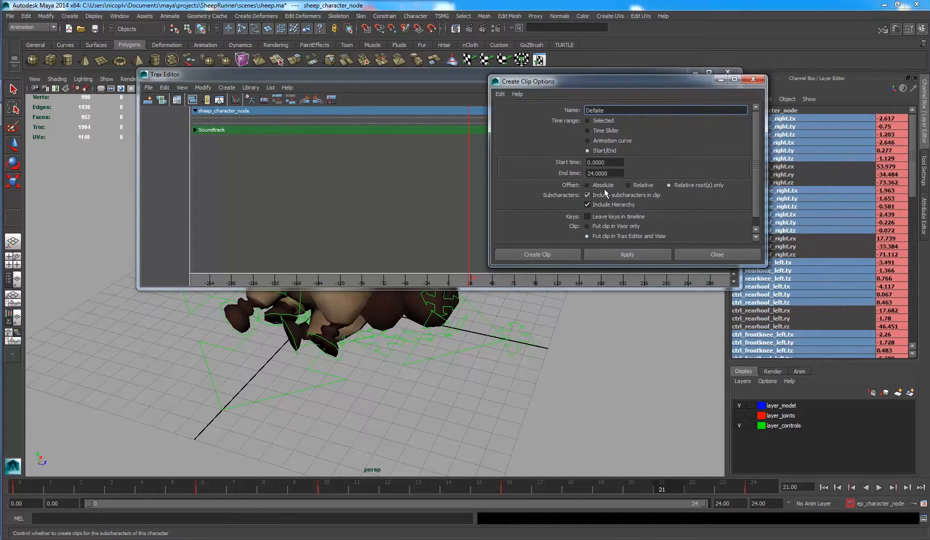
click(556, 253)
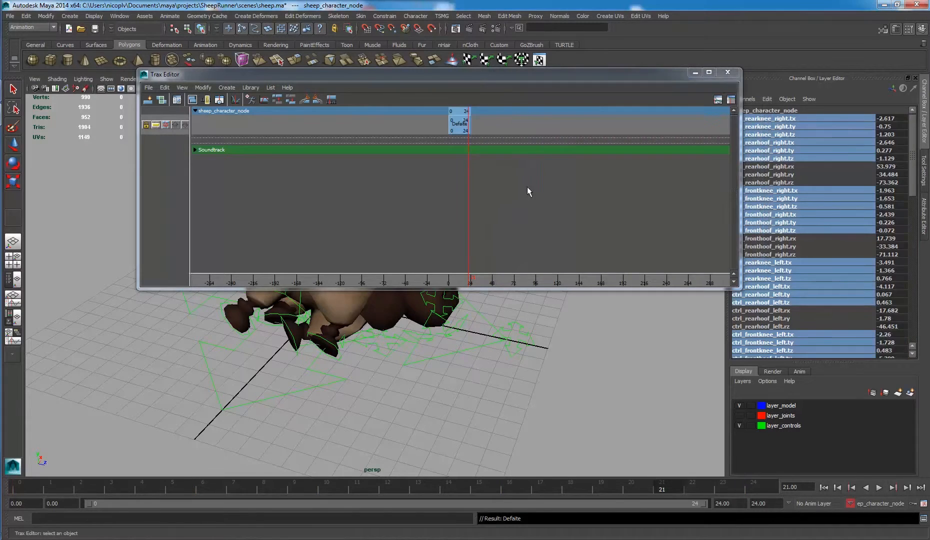
drag(501, 136, 435, 128)
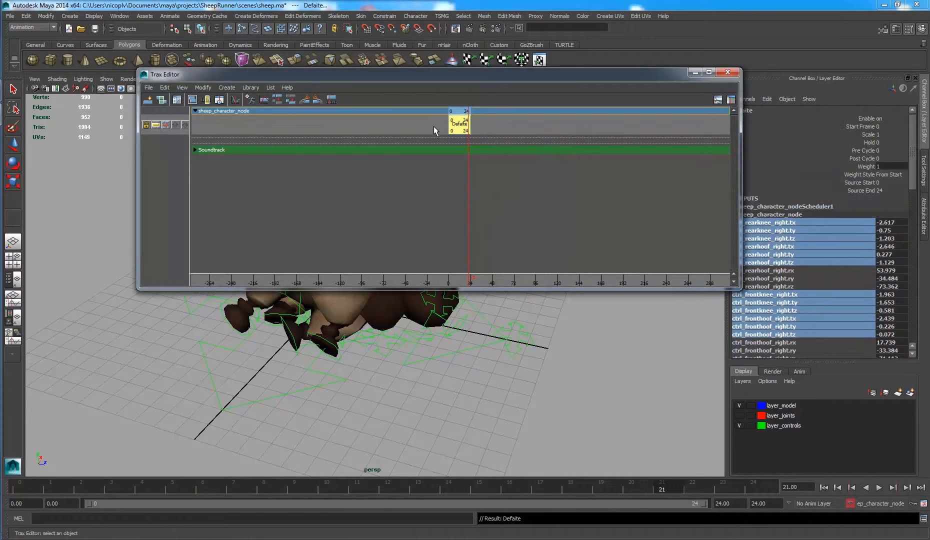
key(Delete)
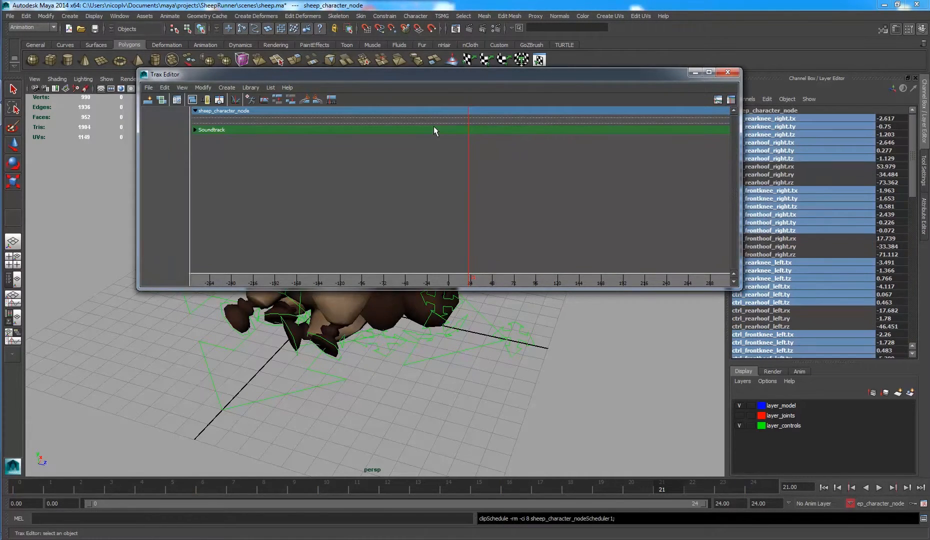
Reset the sheep to its standing pose by inserting idle_pose and deleting it from the track, and return to frame 0.
click(249, 88)
mouse_move(279, 110)
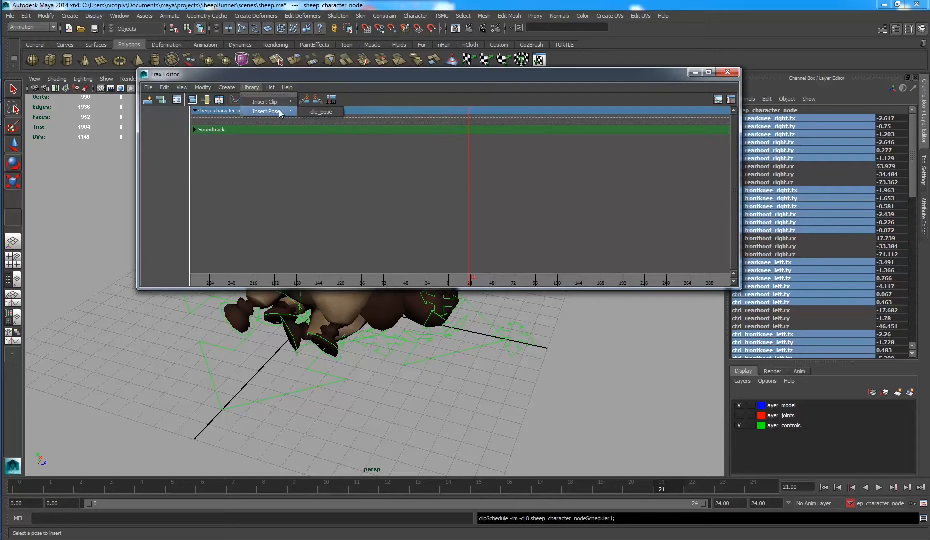
click(335, 110)
click(431, 124)
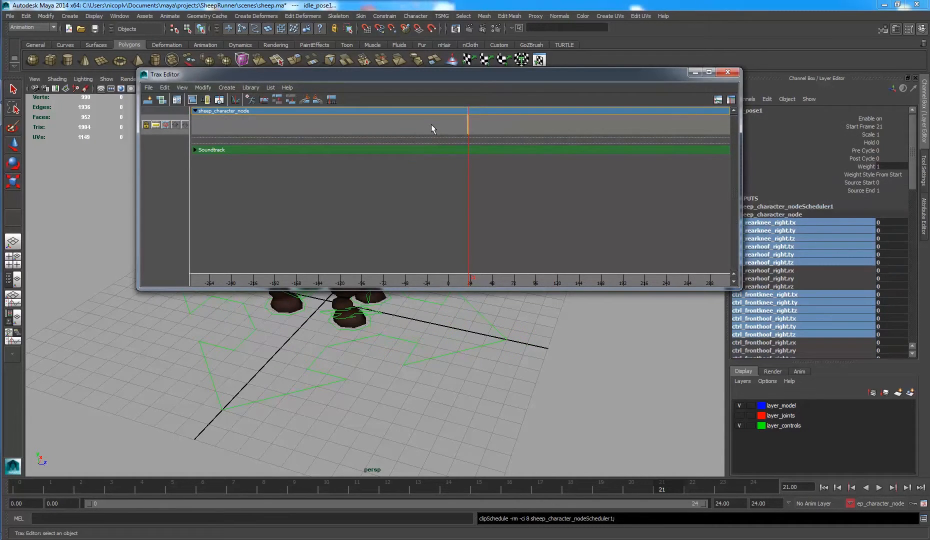
key(Delete)
drag(676, 487, 19, 488)
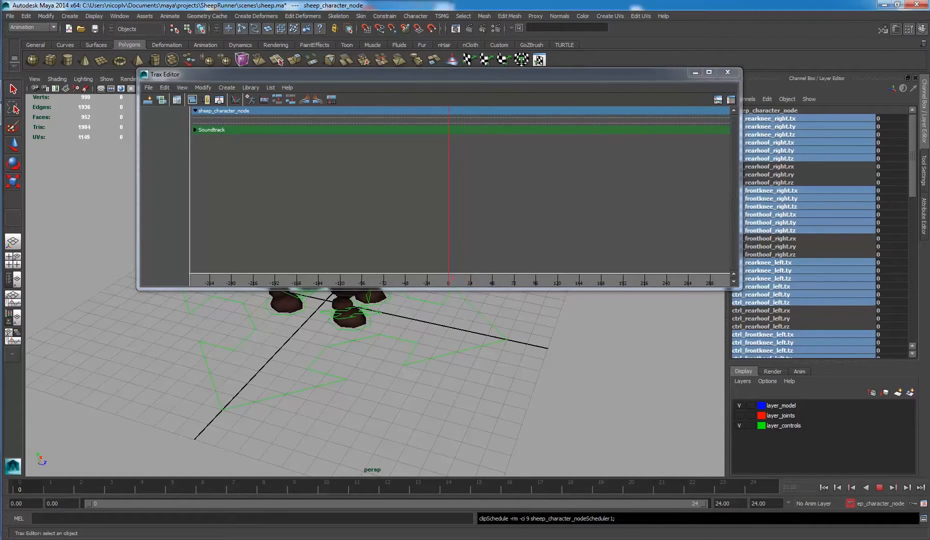
drag(669, 75, 600, 180)
click(626, 178)
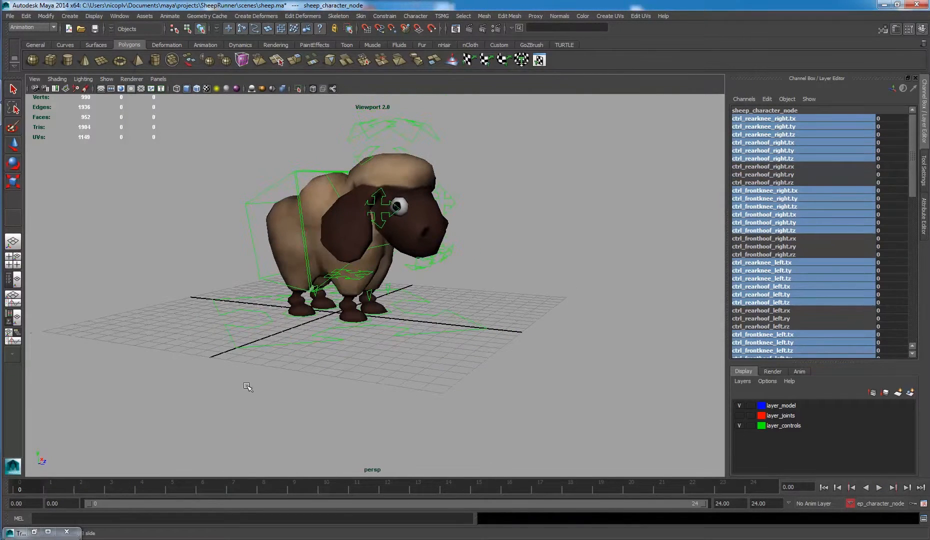
Examine the source clips available for insertion in the Trax Editor library.
click(18, 532)
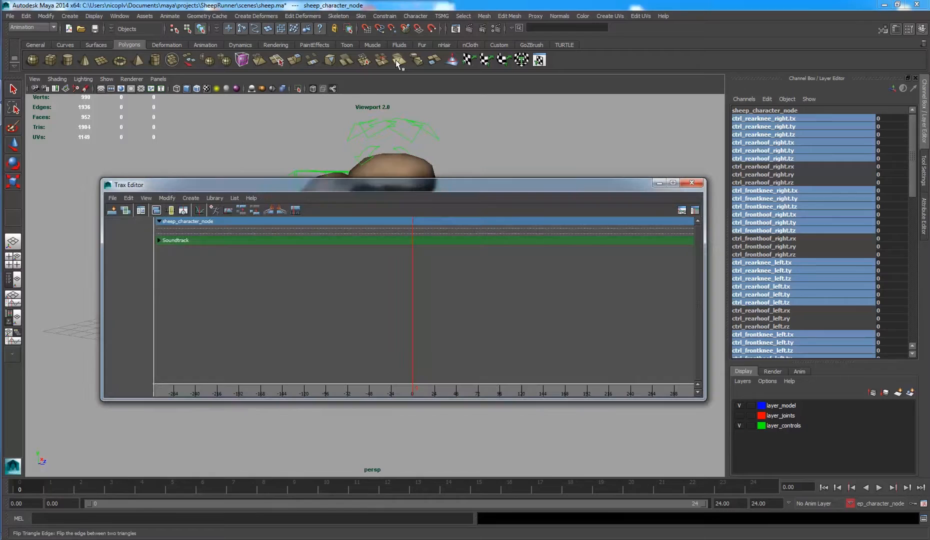
click(214, 198)
mouse_move(235, 212)
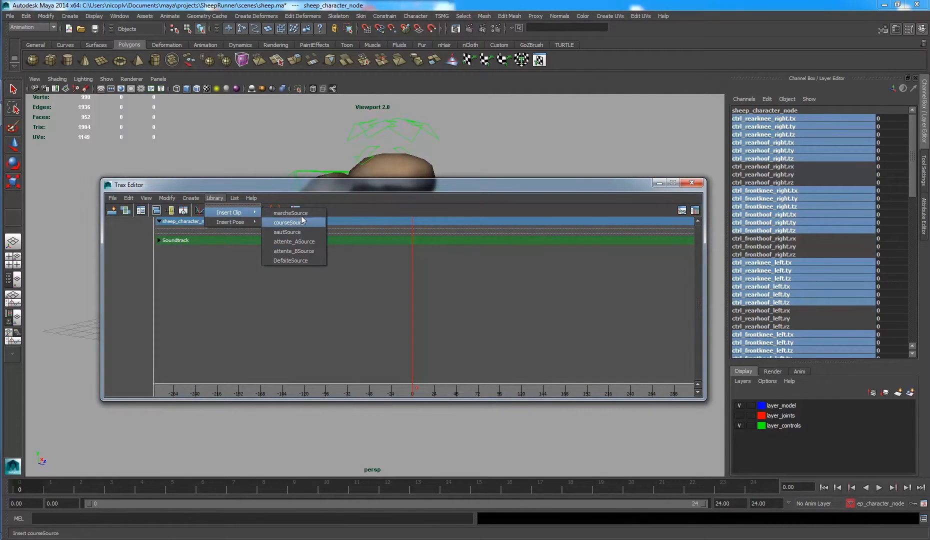
click(252, 299)
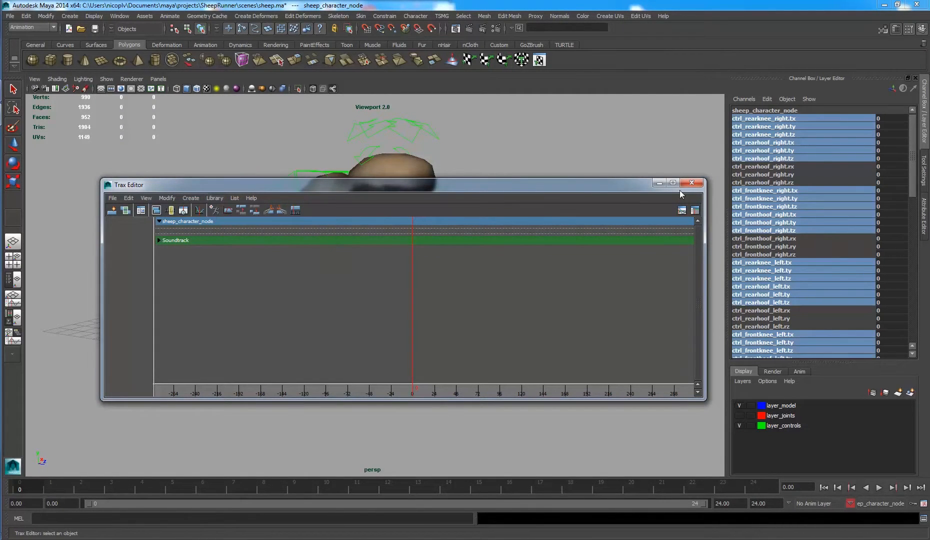
drag(630, 187, 647, 147)
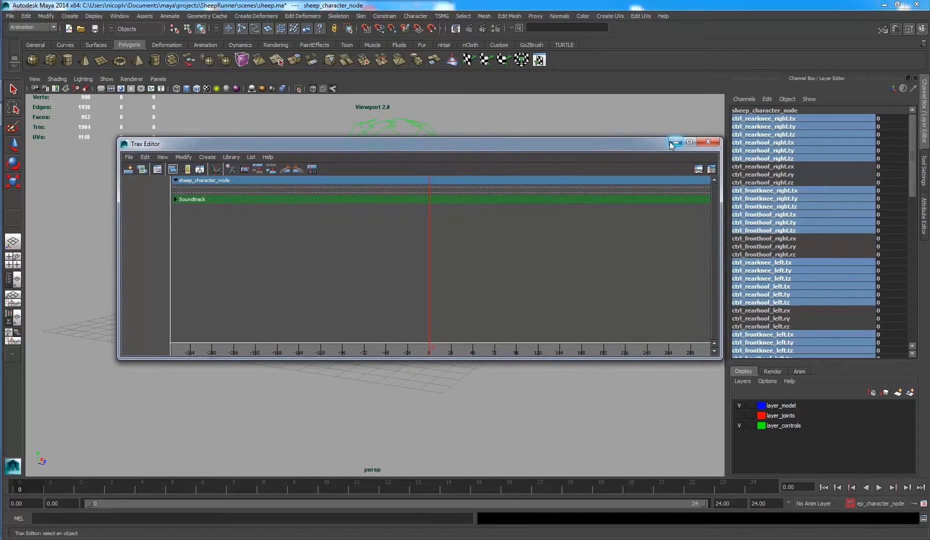